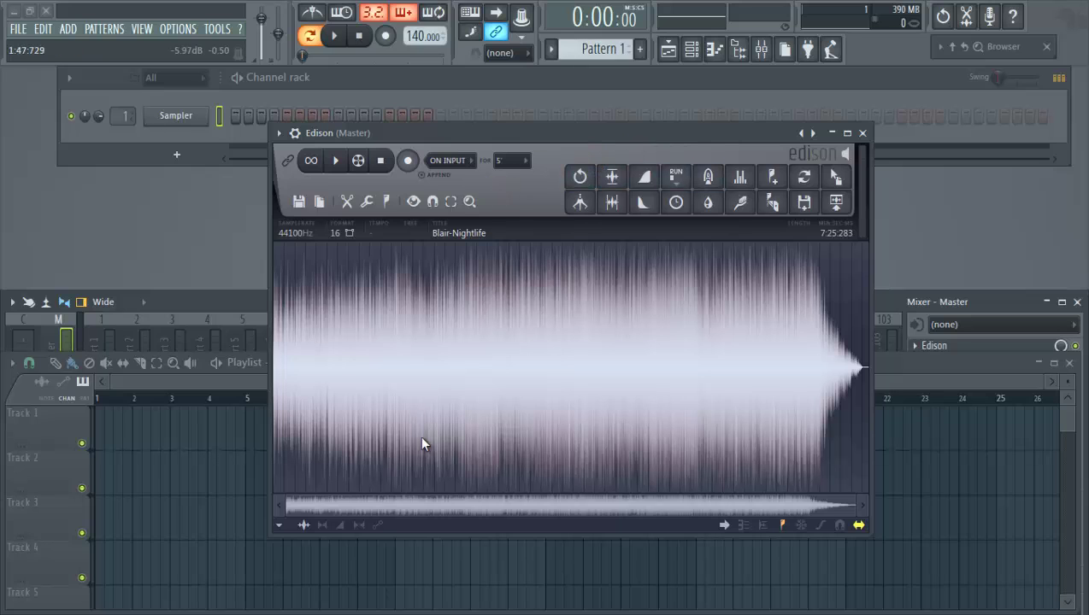
# - Select the Blair-Nightlife passage from 17:749 to 50:848 in Edison and audition it
pyautogui.moveTo(372, 365); pyautogui.dragTo(253, 369)
pyautogui.moveTo(384, 372)
pyautogui.mouseDown()
pyautogui.moveTo(347, 380)
pyautogui.moveTo(962, 343)
pyautogui.moveTo(486, 388)
pyautogui.moveTo(815, 364)
pyautogui.moveTo(804, 327)
pyautogui.moveTo(765, 316)
pyautogui.moveTo(780, 328)
pyautogui.moveTo(387, 357)
pyautogui.mouseUp()
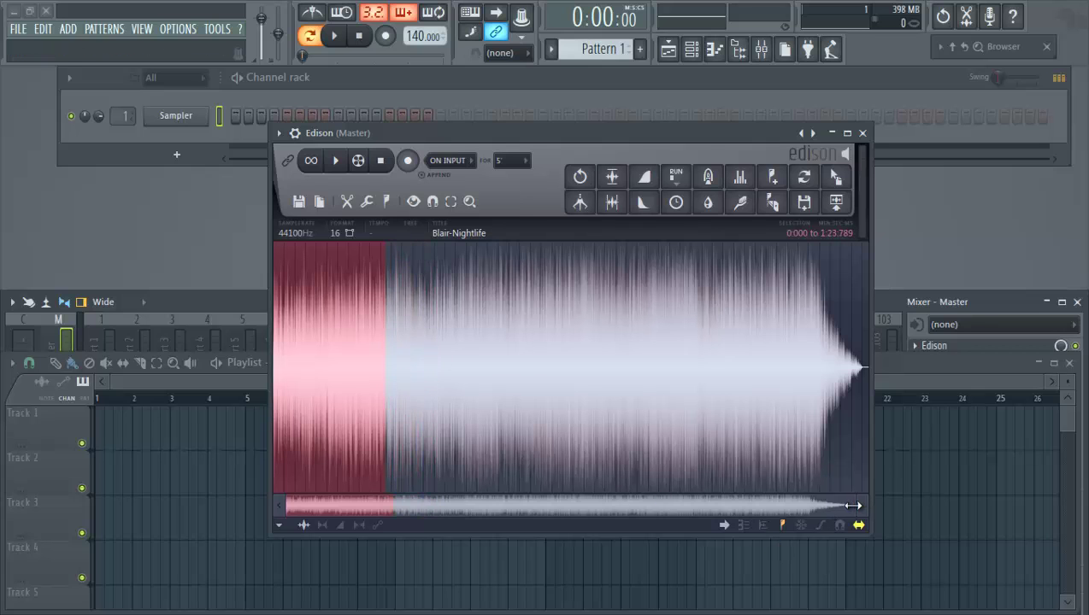
pyautogui.moveTo(852, 506); pyautogui.dragTo(455, 506)
pyautogui.moveTo(656, 409); pyautogui.dragTo(526, 422)
pyautogui.press('space')
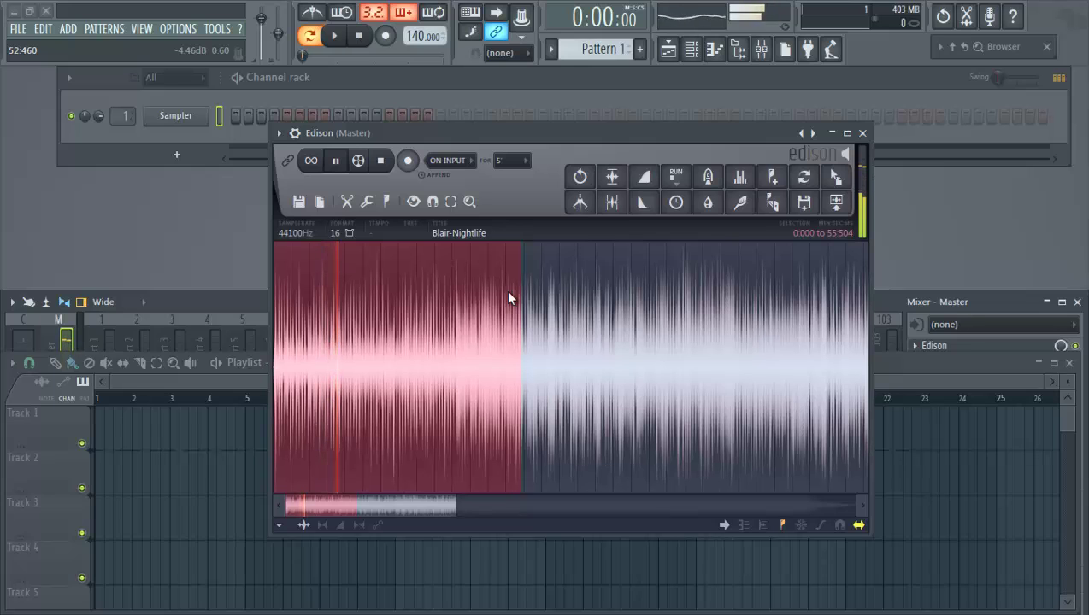
pyautogui.moveTo(518, 297); pyautogui.dragTo(501, 325)
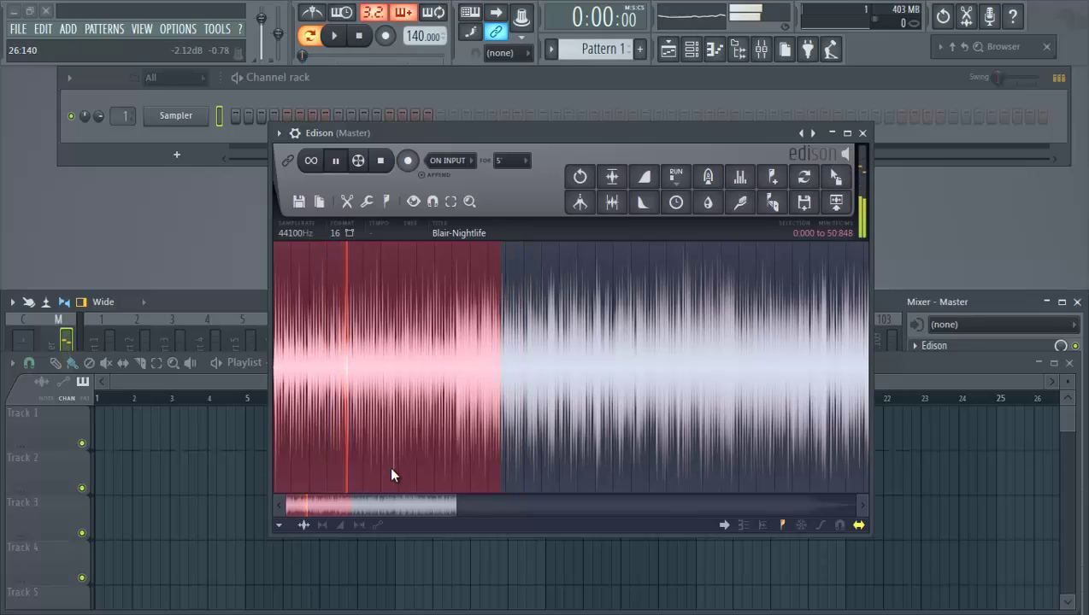
pyautogui.moveTo(454, 509); pyautogui.dragTo(368, 508)
pyautogui.moveTo(347, 418); pyautogui.dragTo(437, 409)
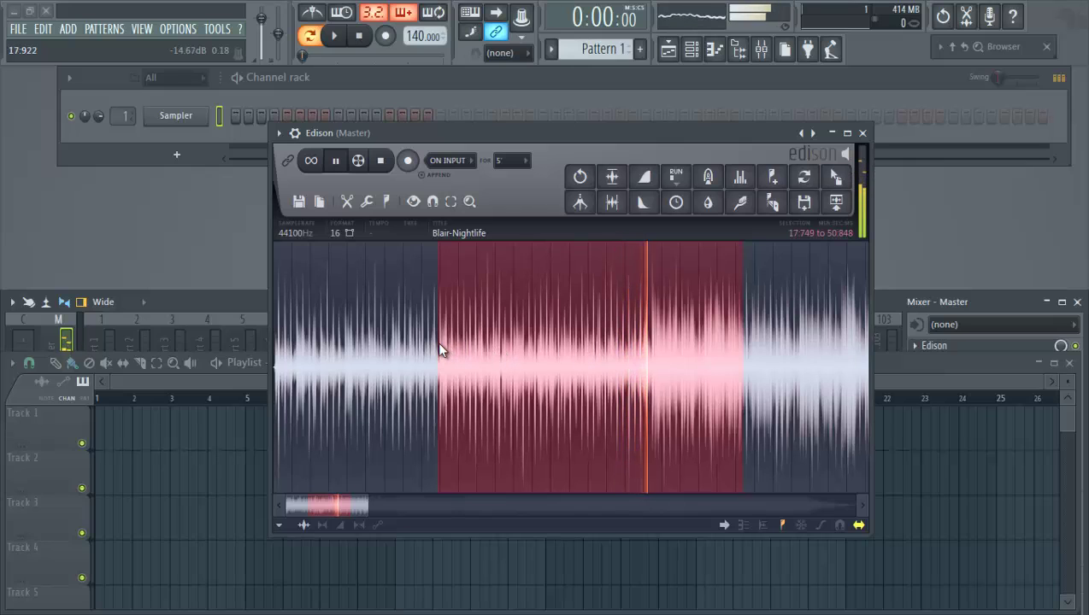
# - Tighten the selection by pulling its end earlier and its start later, previewing the result
pyautogui.press('space')
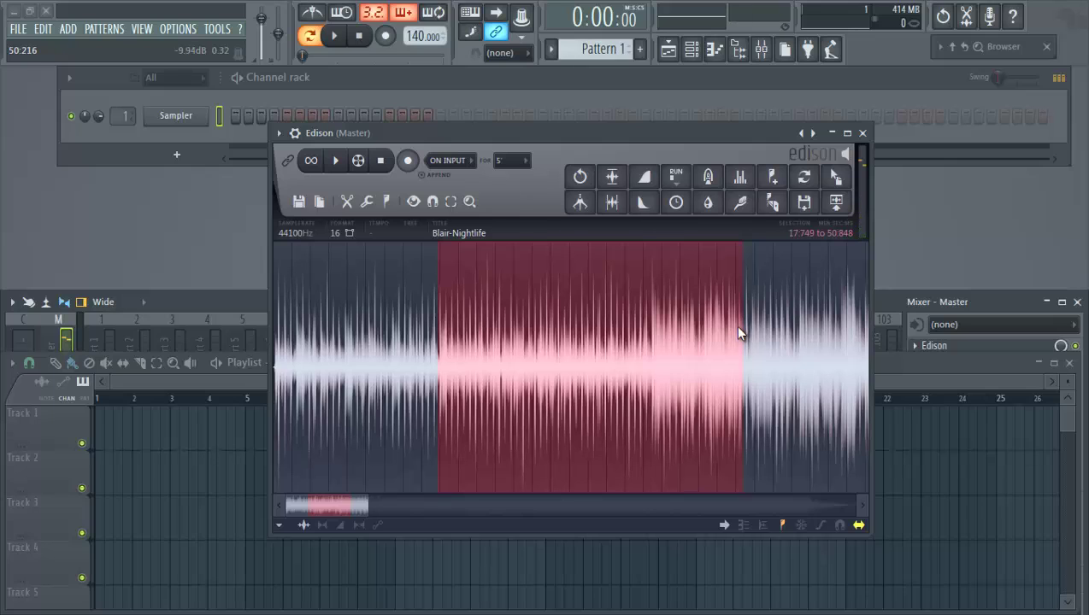
pyautogui.moveTo(734, 325); pyautogui.dragTo(547, 350)
pyautogui.moveTo(354, 506); pyautogui.dragTo(325, 506)
pyautogui.press('space')
pyautogui.moveTo(440, 432); pyautogui.dragTo(564, 427)
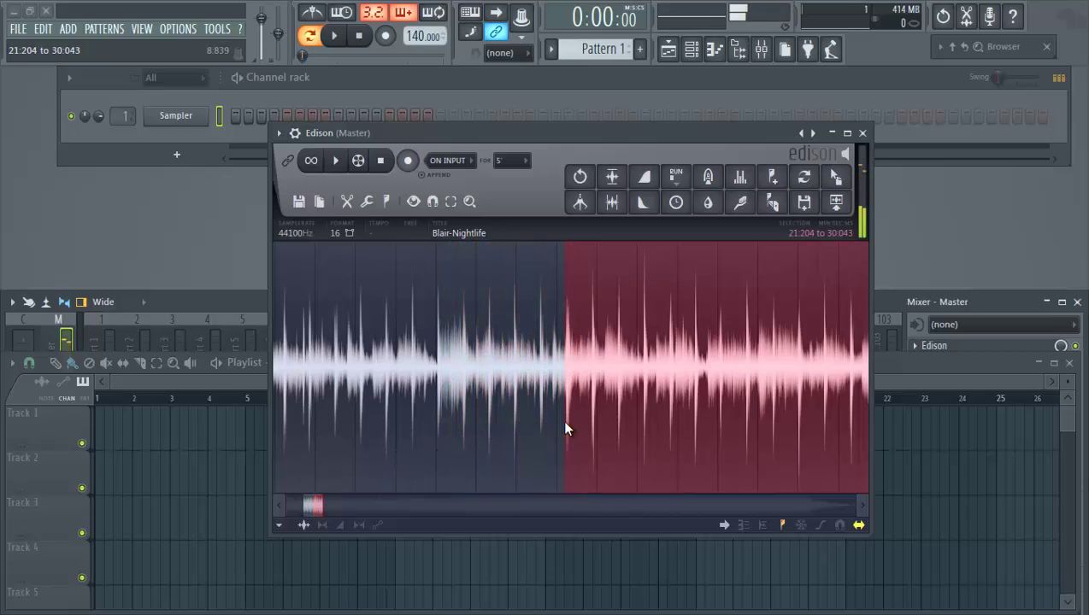
pyautogui.moveTo(314, 506)
pyautogui.mouseDown()
pyautogui.moveTo(342, 506)
pyautogui.moveTo(321, 511)
pyautogui.mouseUp()
pyautogui.press('space')
# - Set the selection end to 31:480 after trying 27:417, keeping the start near 21:204
pyautogui.rightClick(487, 454)
pyautogui.moveTo(786, 434); pyautogui.dragTo(734, 416)
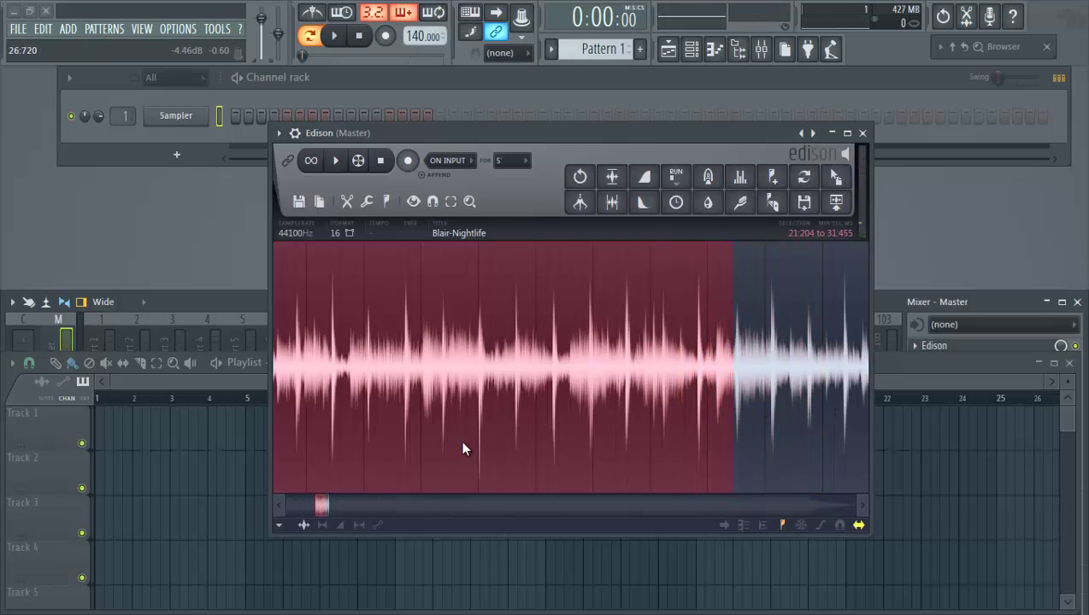
pyautogui.moveTo(321, 505); pyautogui.dragTo(325, 504)
pyautogui.moveTo(437, 403); pyautogui.dragTo(476, 405)
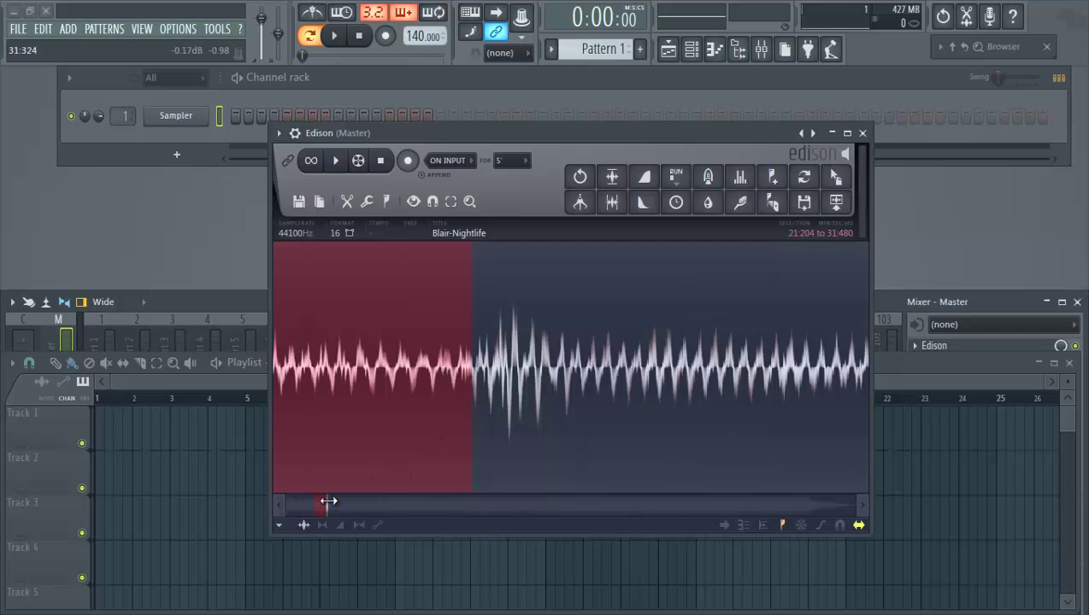
pyautogui.moveTo(328, 502); pyautogui.dragTo(311, 503)
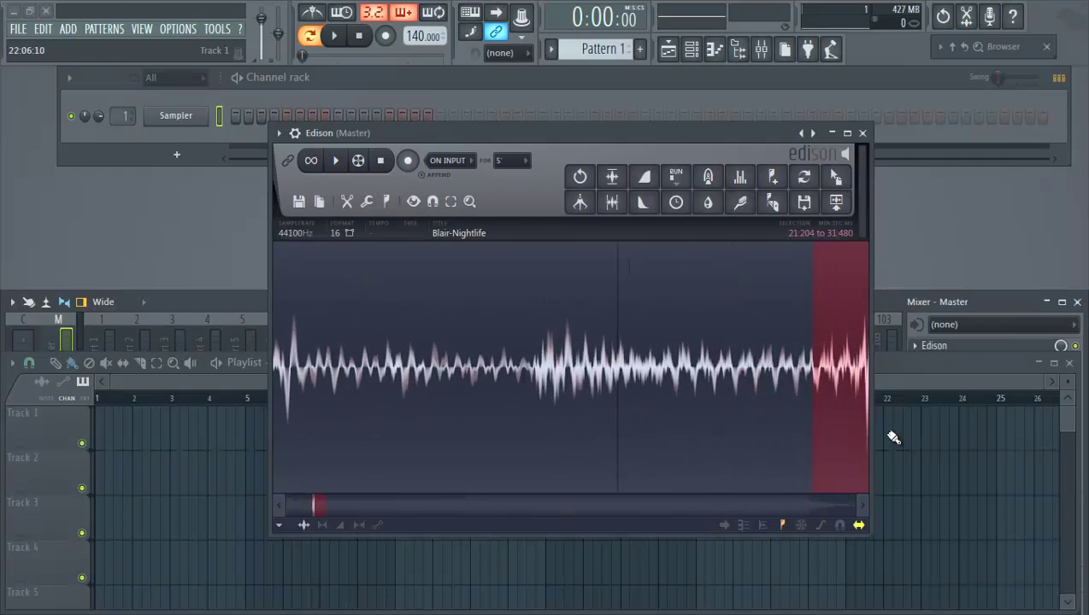
# - Nudge the selection start to 21:253, audition the loop, and shift Edison slightly right
pyautogui.rightClick(561, 444)
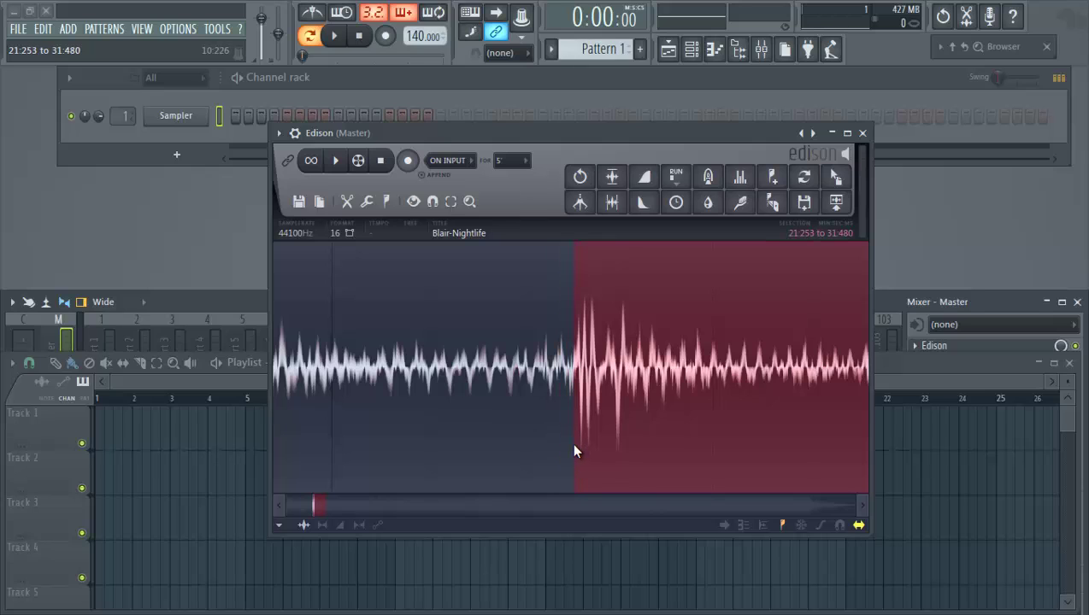
pyautogui.press('space')
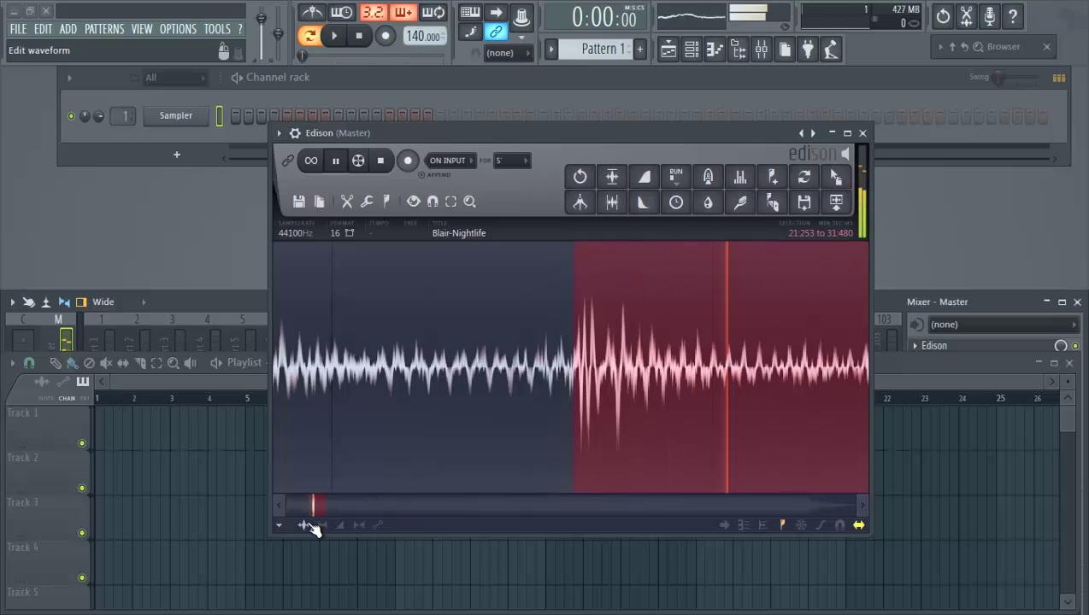
pyautogui.press('space')
pyautogui.scroll(5, 333, 506)
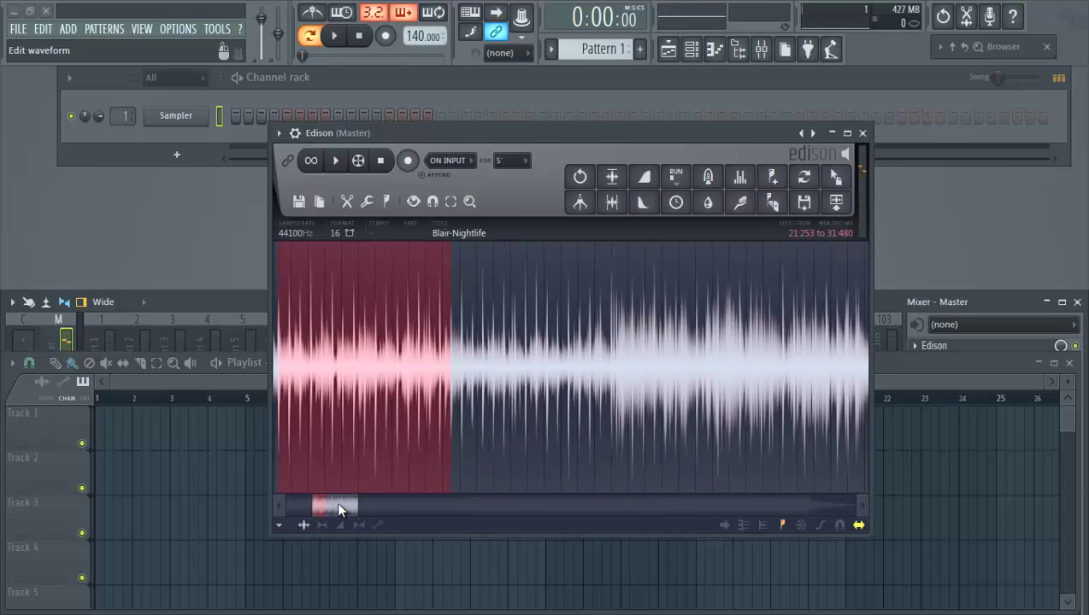
pyautogui.moveTo(337, 510); pyautogui.dragTo(327, 510)
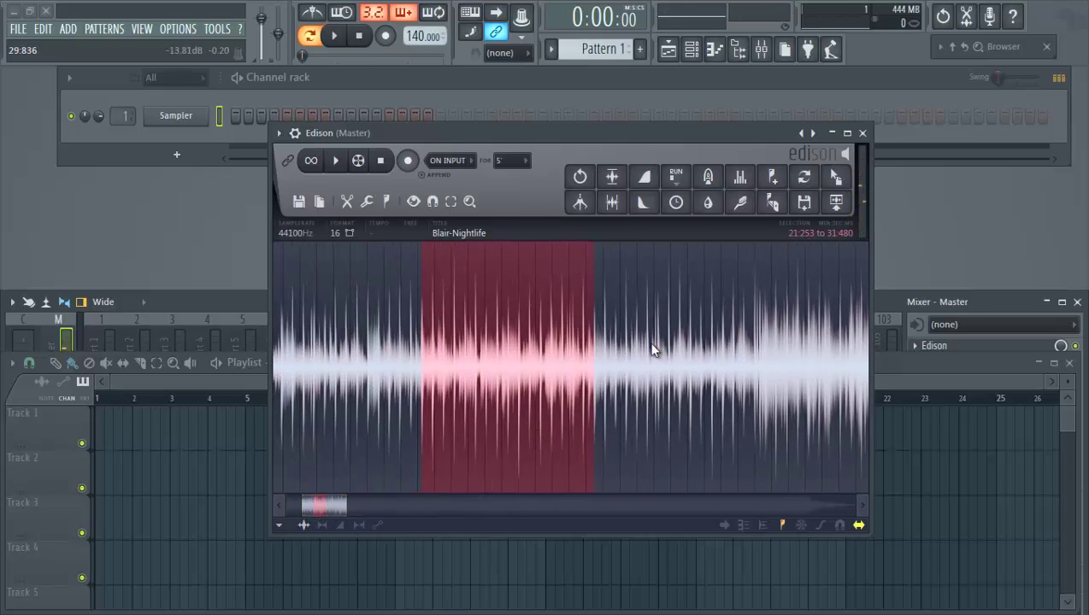
pyautogui.moveTo(544, 135); pyautogui.dragTo(615, 116)
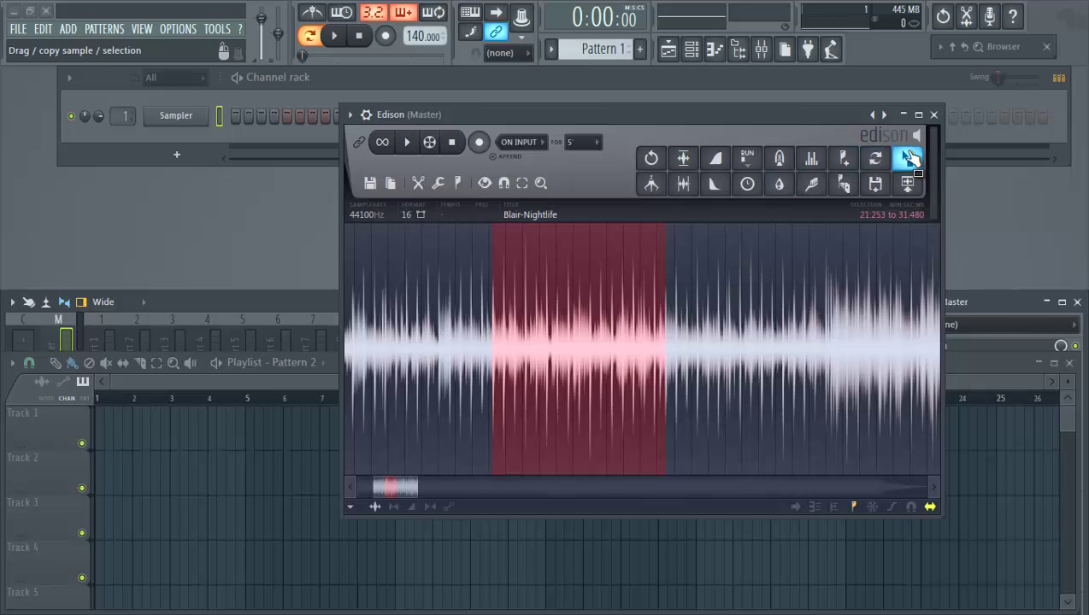
# - Drop the selected loop onto Track 1 as a Blair-Nightlife_2 clip starting at bar 1
pyautogui.moveTo(908, 158); pyautogui.dragTo(102, 421)
pyautogui.moveTo(182, 412); pyautogui.dragTo(172, 413)
pyautogui.moveTo(251, 418); pyautogui.dragTo(219, 431)
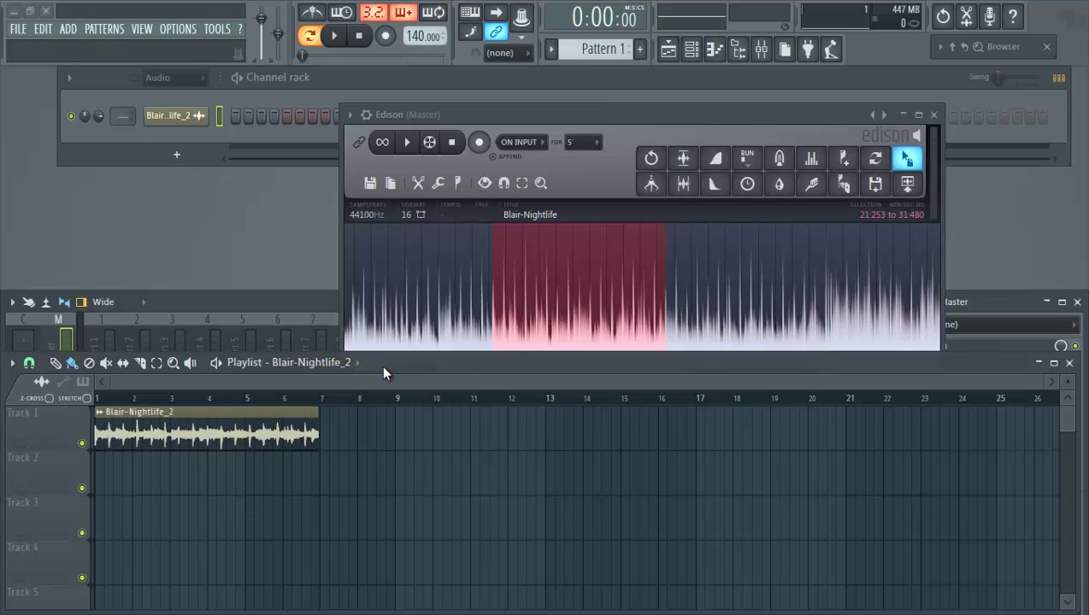
# - Turn on the metronome and play the song with the new clip
pyautogui.click(312, 13)
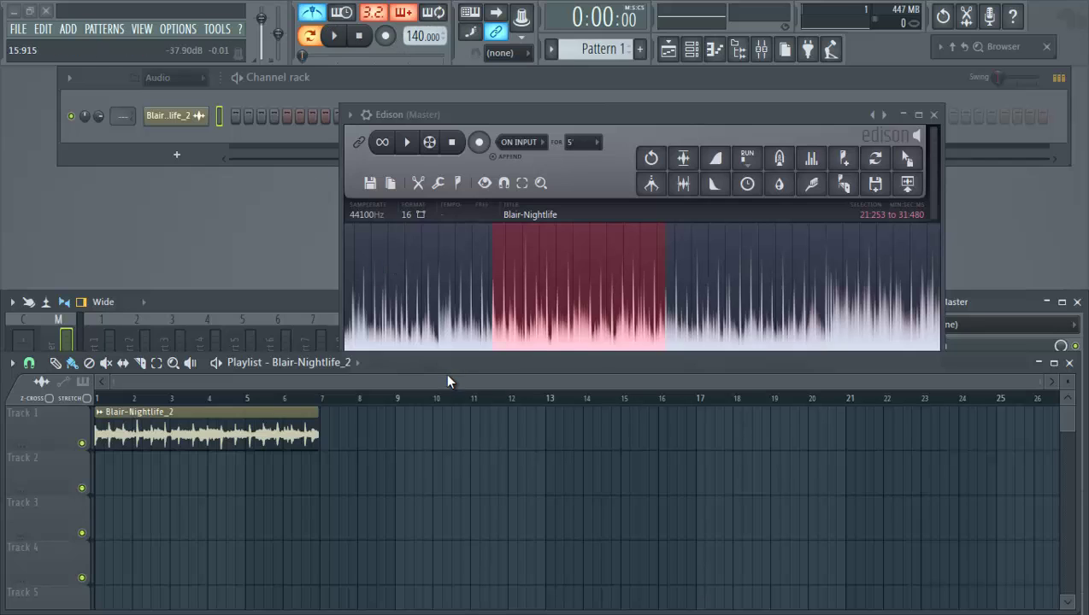
pyautogui.click(335, 35)
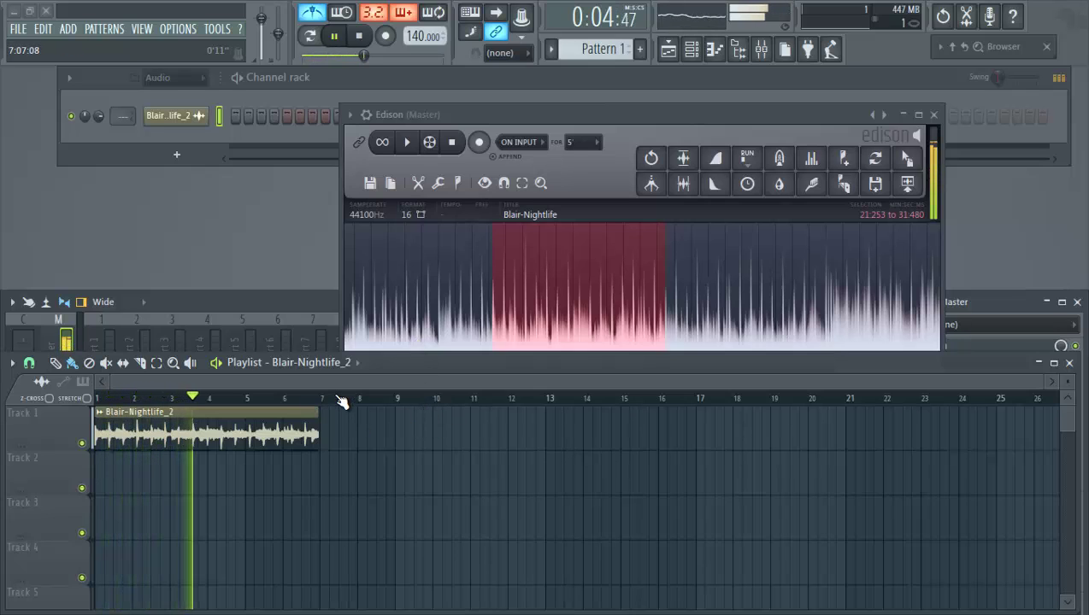
pyautogui.press('space')
# - Open the Blair-Nightlife_2 channel settings, move the window aside, then close it
pyautogui.doubleClick(241, 426)
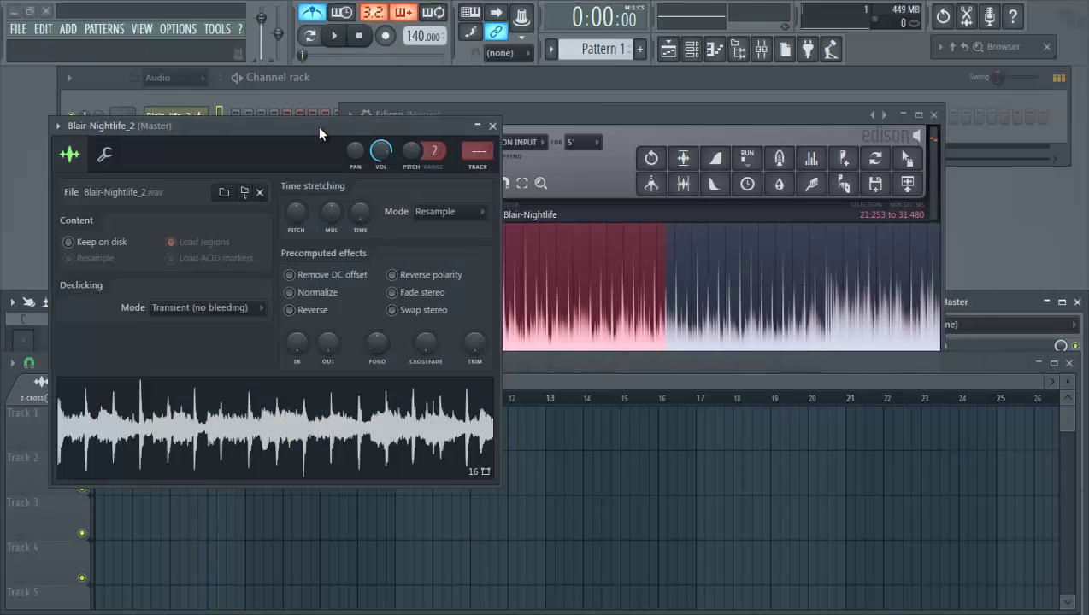
pyautogui.moveTo(317, 125); pyautogui.dragTo(752, 111)
pyautogui.click(785, 49)
pyautogui.click(926, 110)
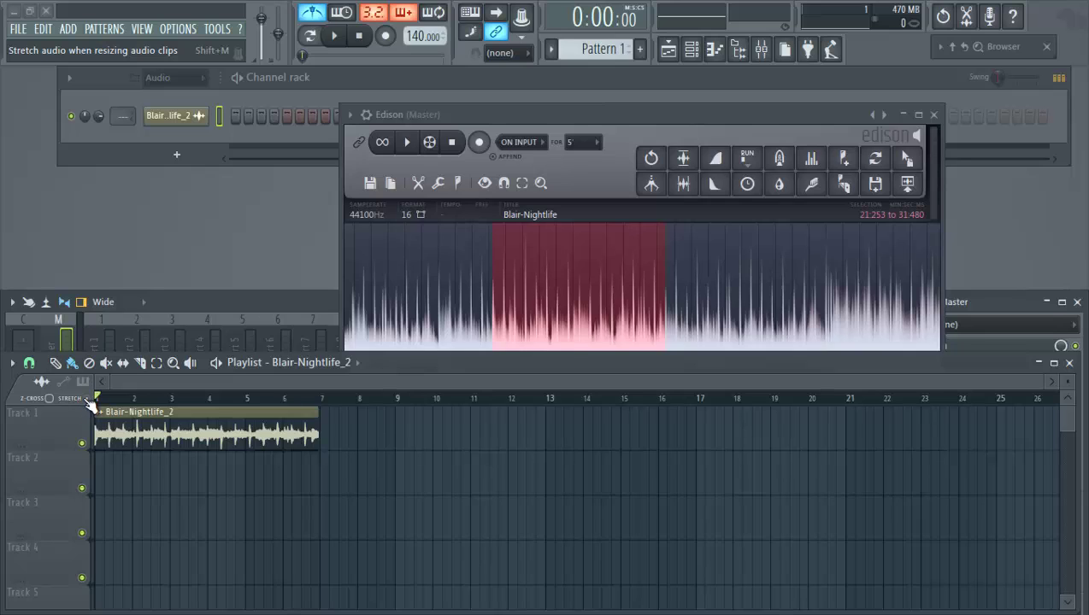
# - Turn playlist snapping to (none) and stretch the clip's end to exactly bar 9
pyautogui.click(31, 362)
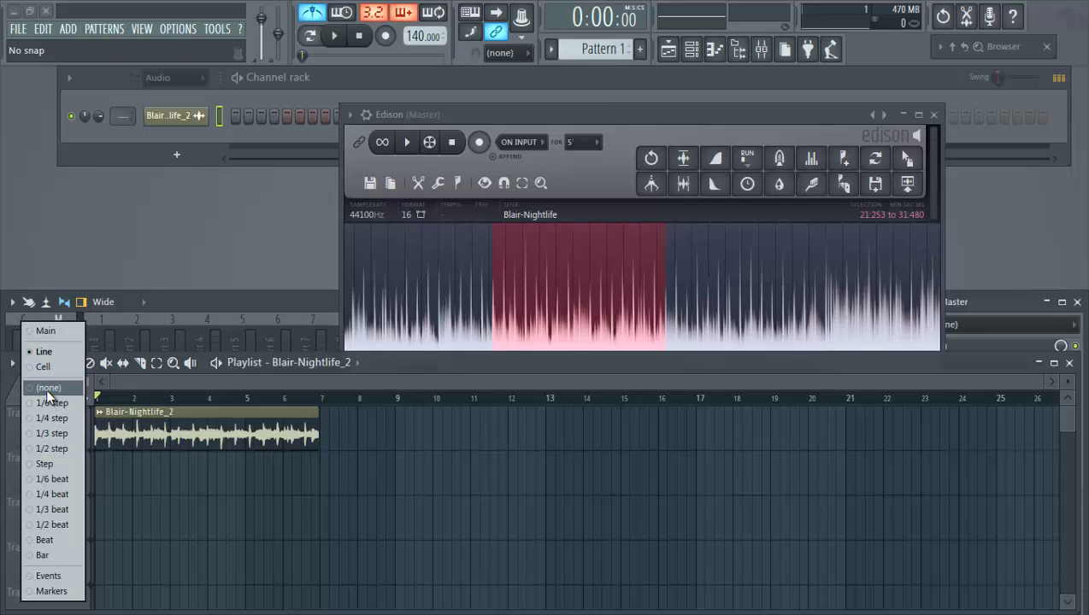
pyautogui.click(47, 388)
pyautogui.click(29, 363)
pyautogui.click(52, 390)
pyautogui.moveTo(326, 431); pyautogui.dragTo(395, 453)
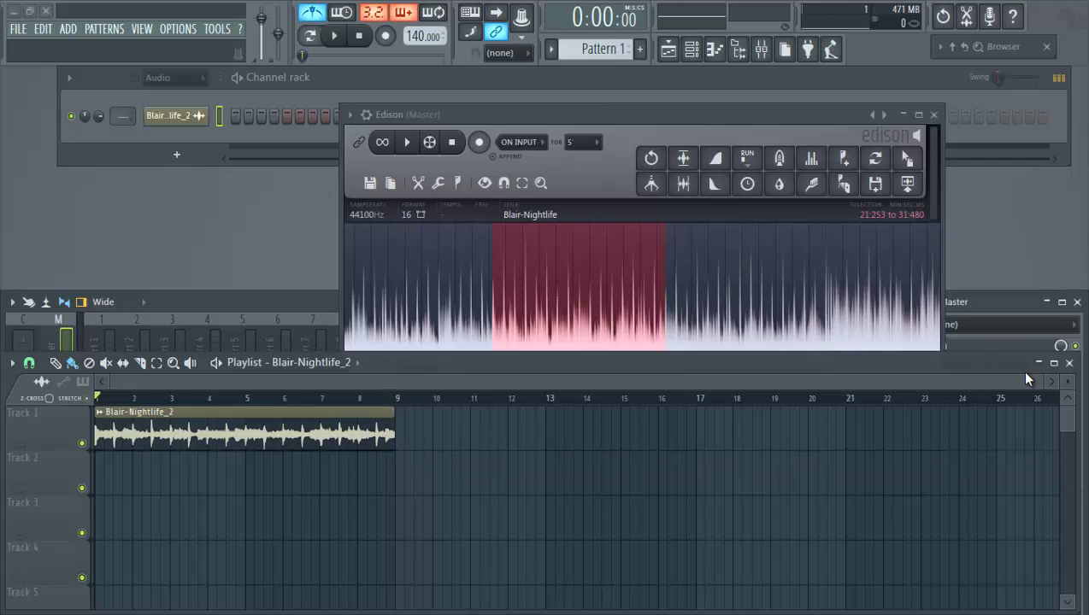
pyautogui.moveTo(1040, 382); pyautogui.dragTo(459, 382)
pyautogui.moveTo(446, 427); pyautogui.dragTo(451, 428)
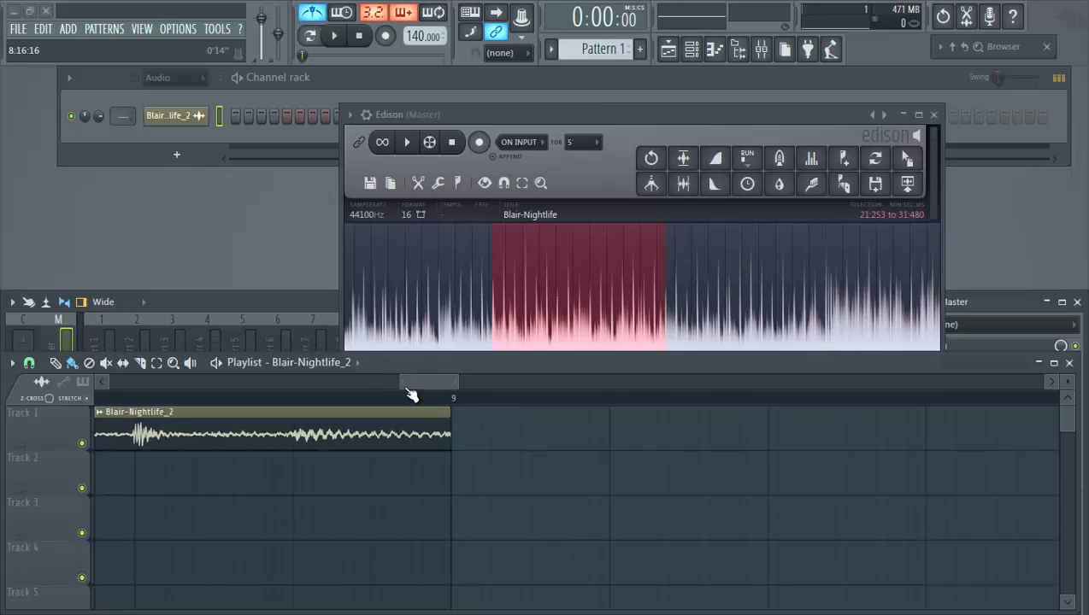
pyautogui.moveTo(449, 435); pyautogui.dragTo(448, 435)
pyautogui.moveTo(448, 427); pyautogui.dragTo(453, 432)
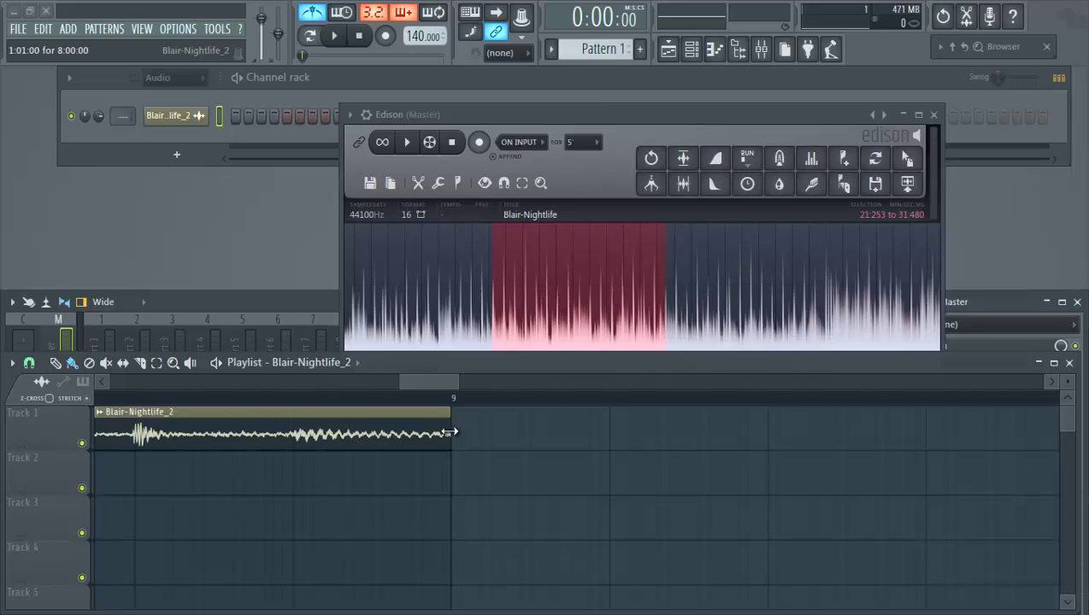
# - Play the stretched Blair-Nightlife_2 clip from bar 1 to check it fills bars 1–9
pyautogui.scroll(-3, 312, 450)
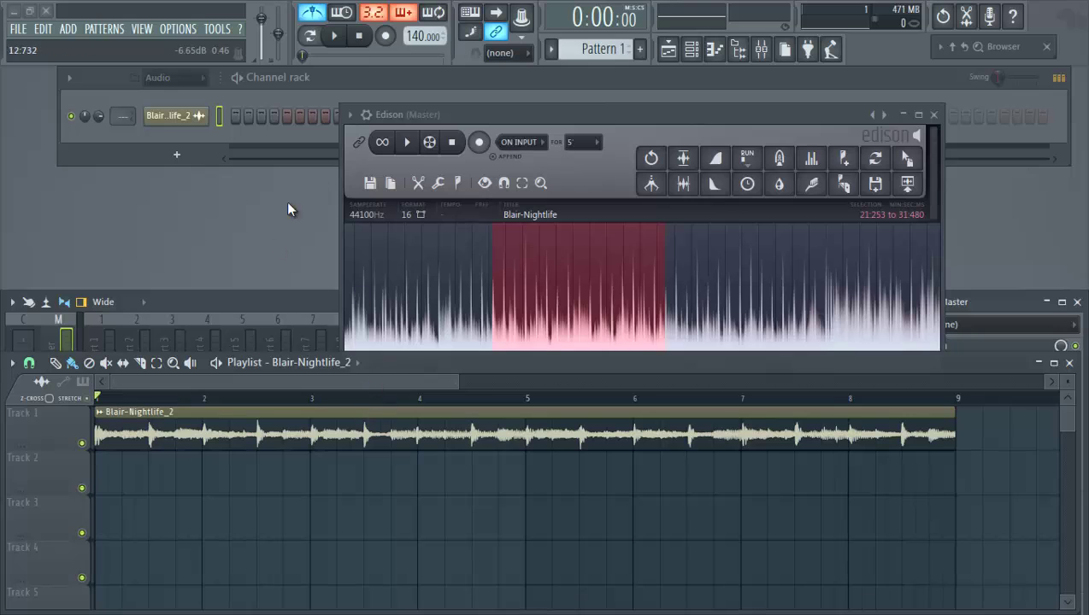
pyautogui.press('space')
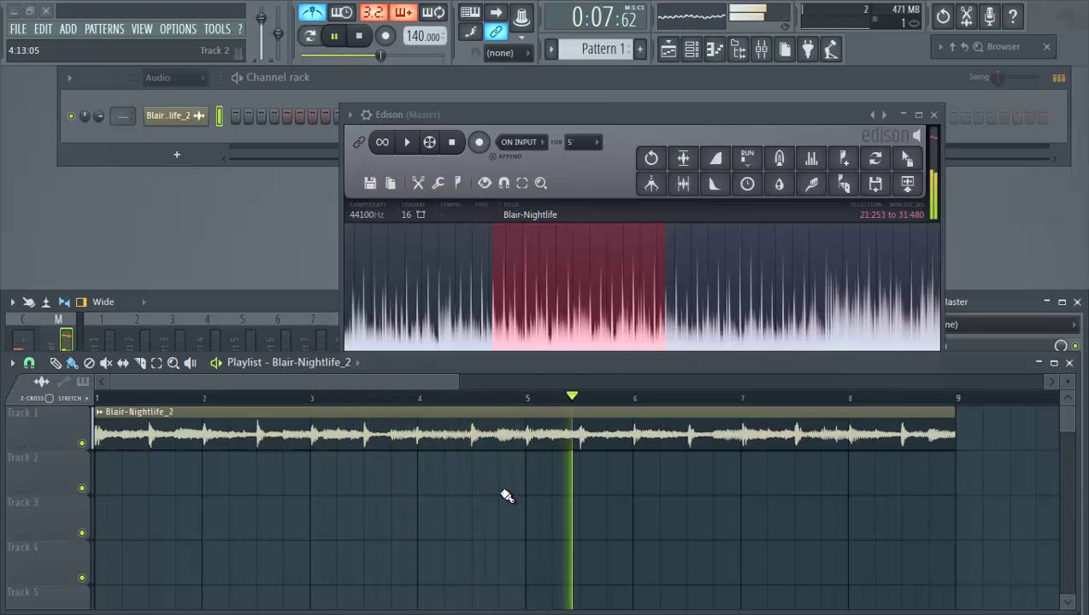
pyautogui.press('space')
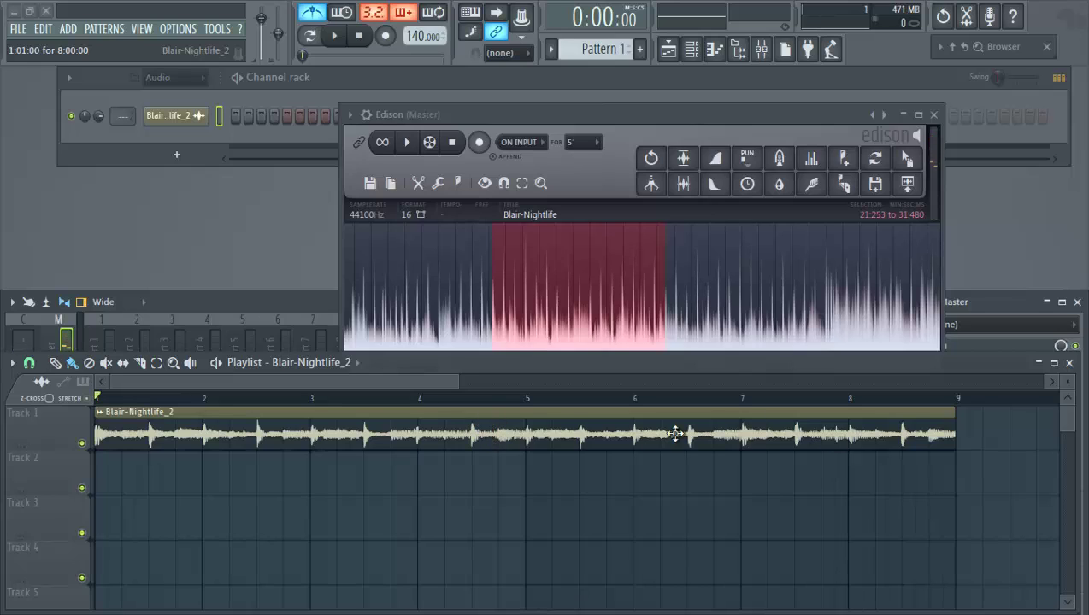
# - Apply the fade to Edison's marked region and set the clip's time-stretching mode to e2 transient
pyautogui.click(723, 147)
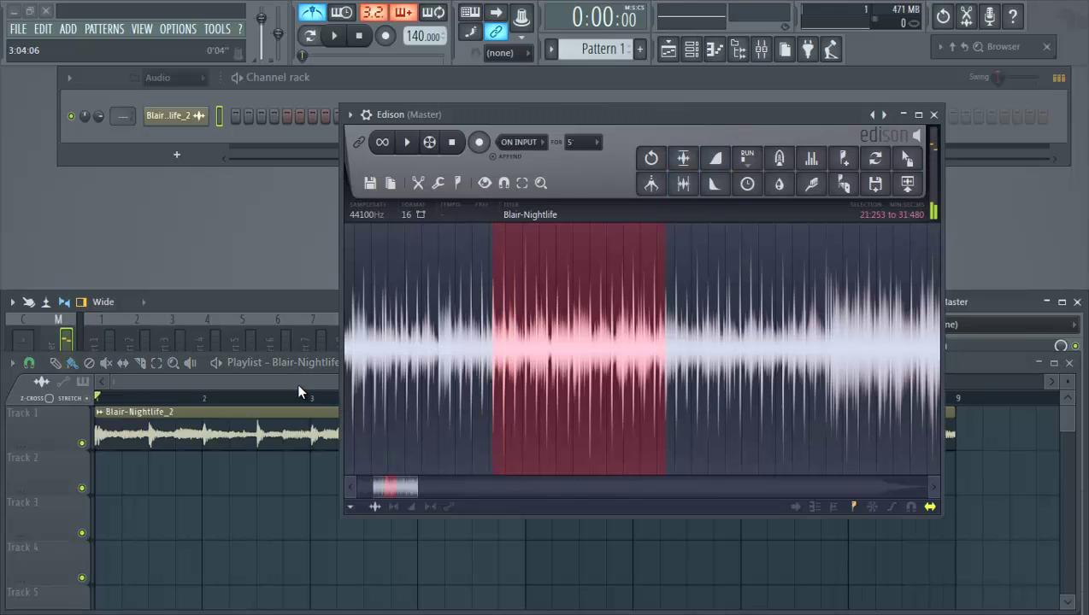
pyautogui.click(298, 386)
pyautogui.doubleClick(359, 415)
pyautogui.moveTo(764, 139); pyautogui.dragTo(578, 199)
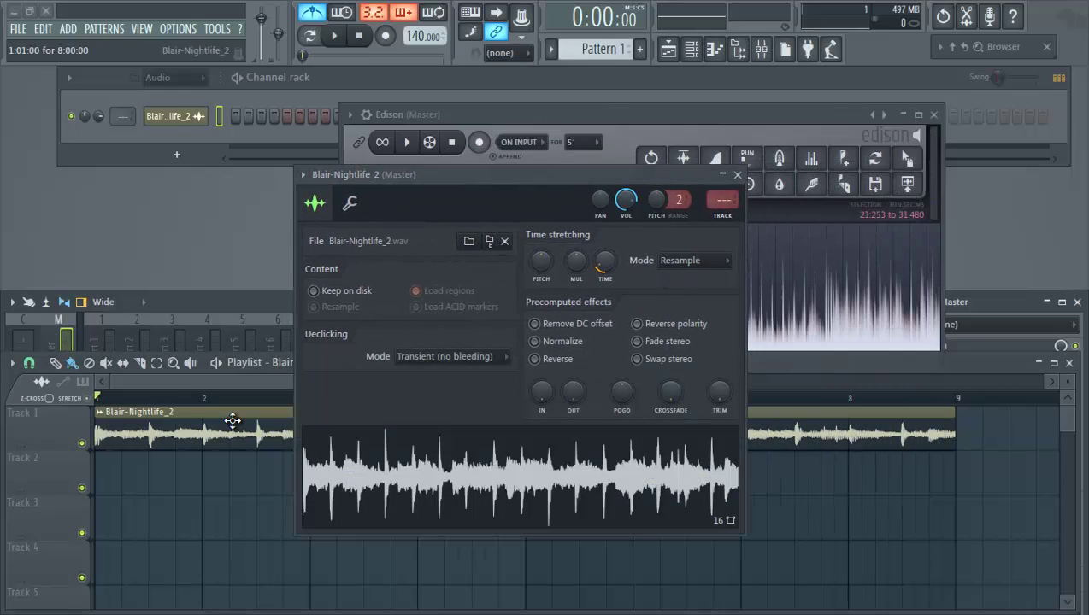
pyautogui.click(691, 260)
pyautogui.click(732, 307)
pyautogui.click(694, 260)
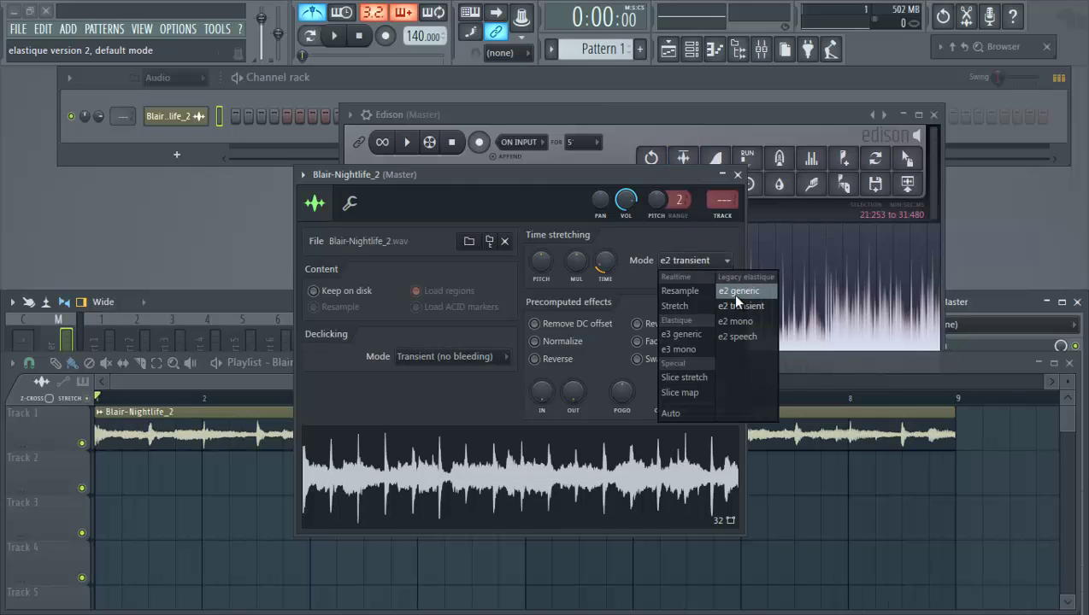
pyautogui.click(647, 242)
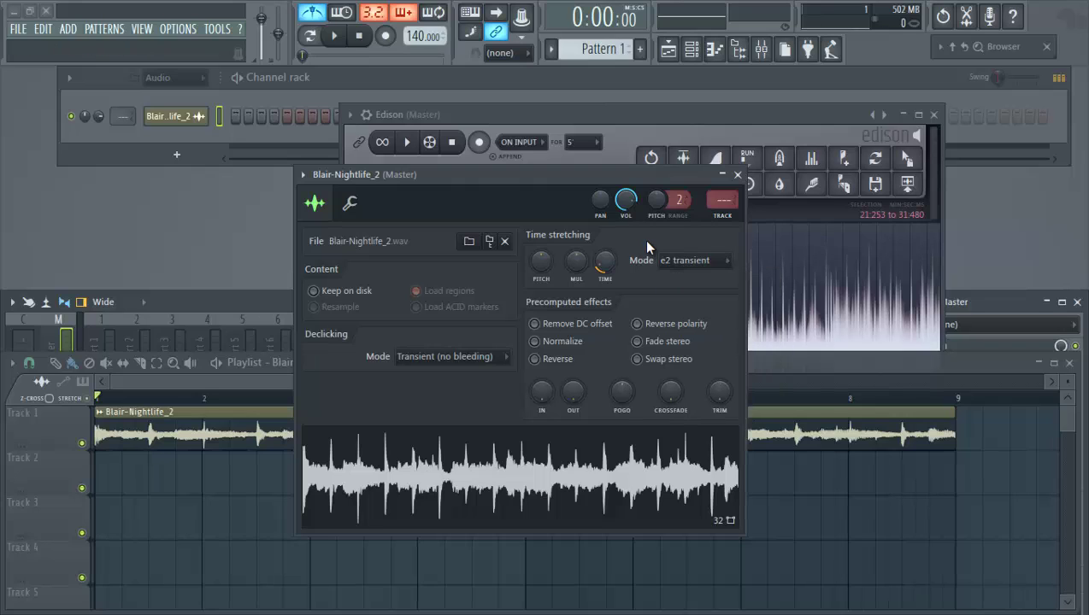
# - Close Edison and the channel settings, then play the song to hear the stretched clip
pyautogui.click(933, 114)
pyautogui.click(737, 176)
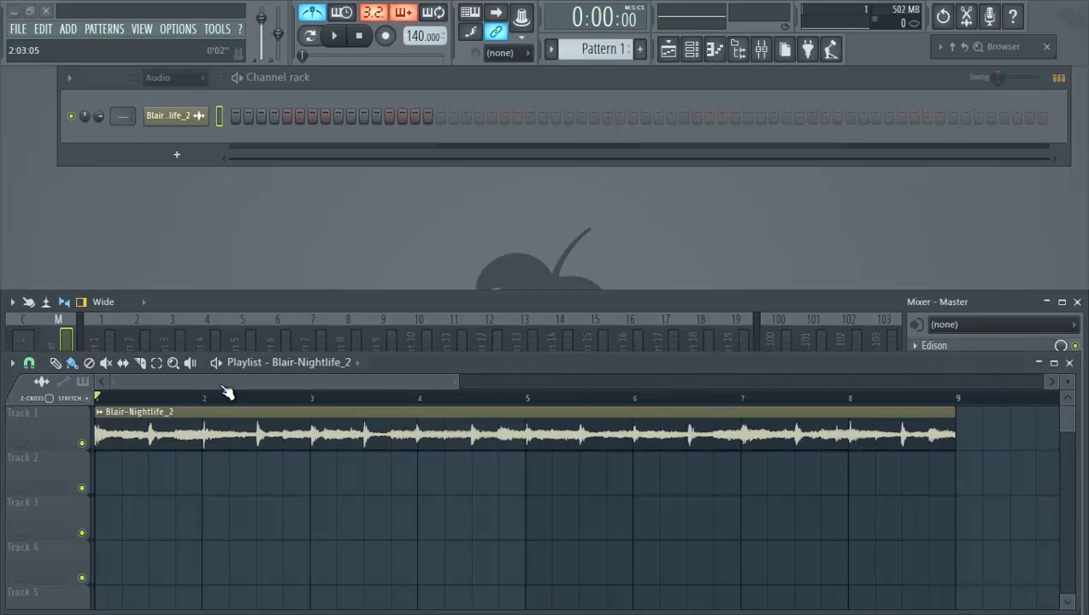
pyautogui.press('space')
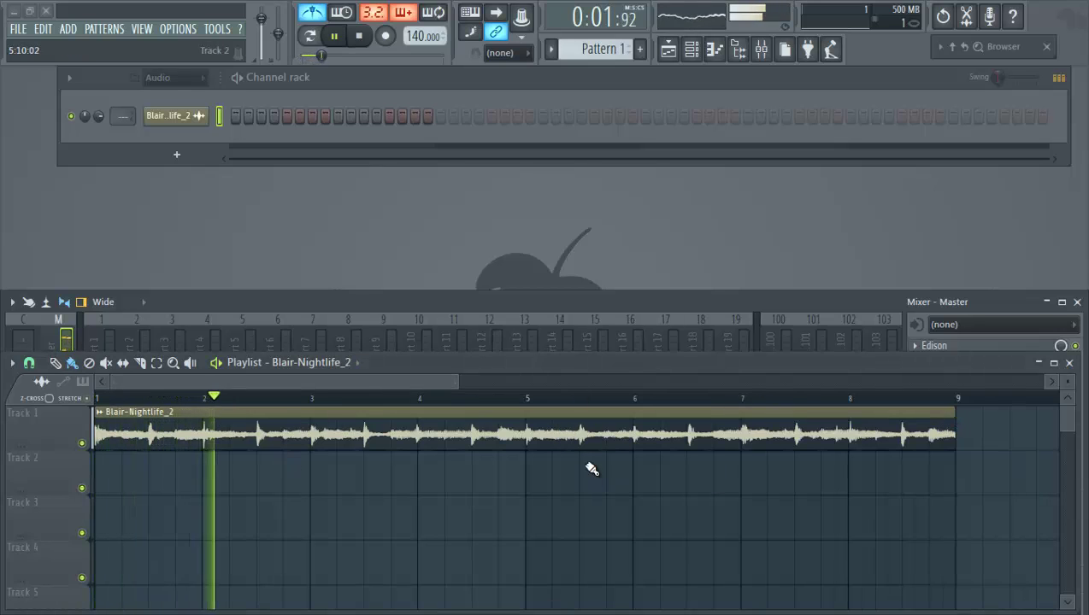
pyautogui.press('space')
# - Compare e2 generic stretching during playback, then switch the clip back to e2 transient
pyautogui.doubleClick(598, 432)
pyautogui.click(714, 261)
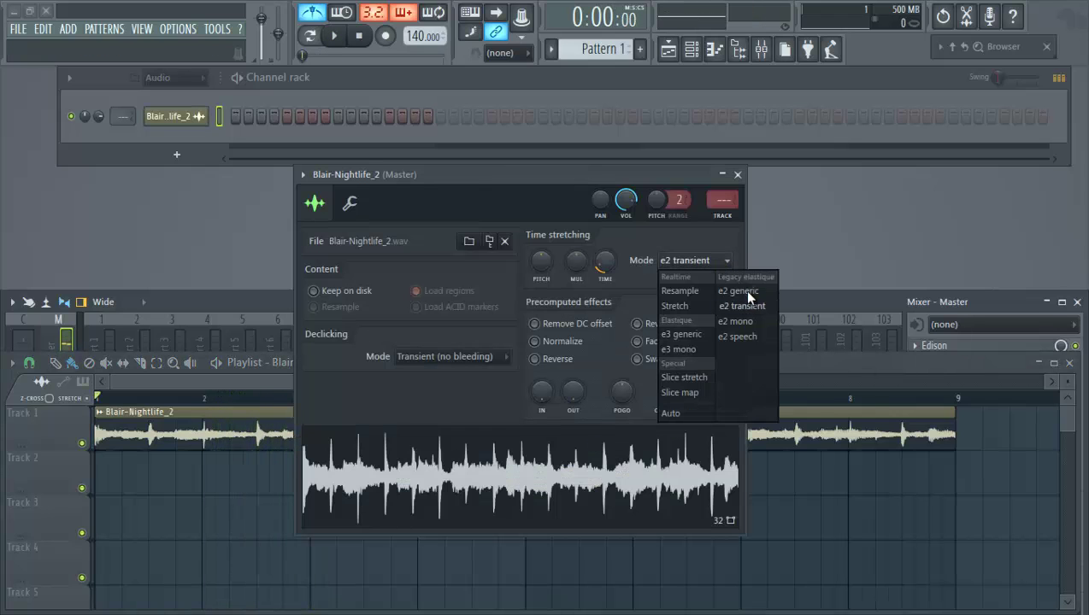
pyautogui.click(737, 290)
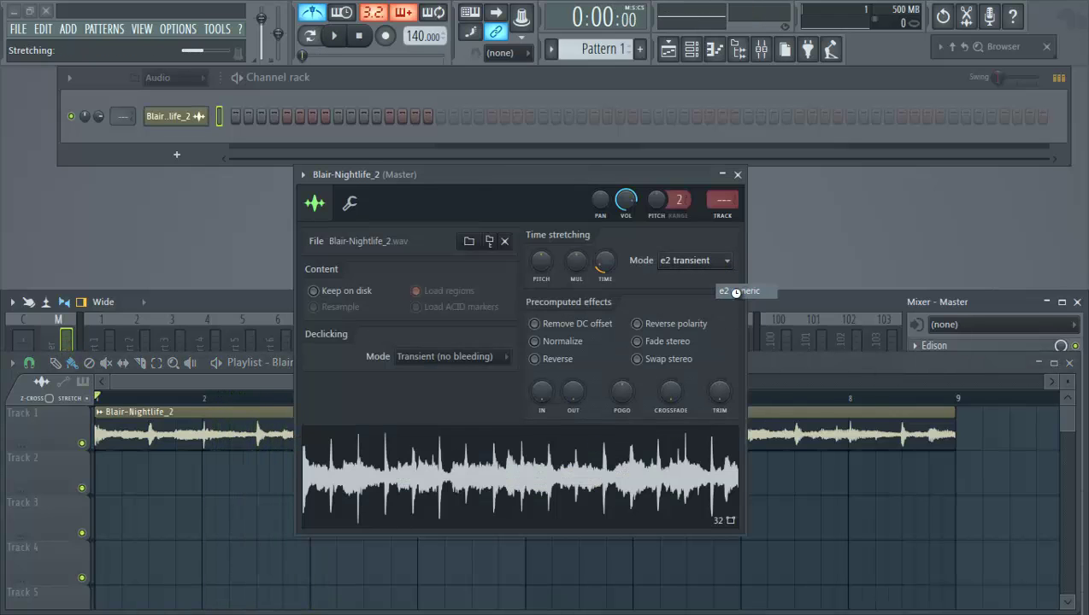
pyautogui.click(813, 365)
pyautogui.press('space')
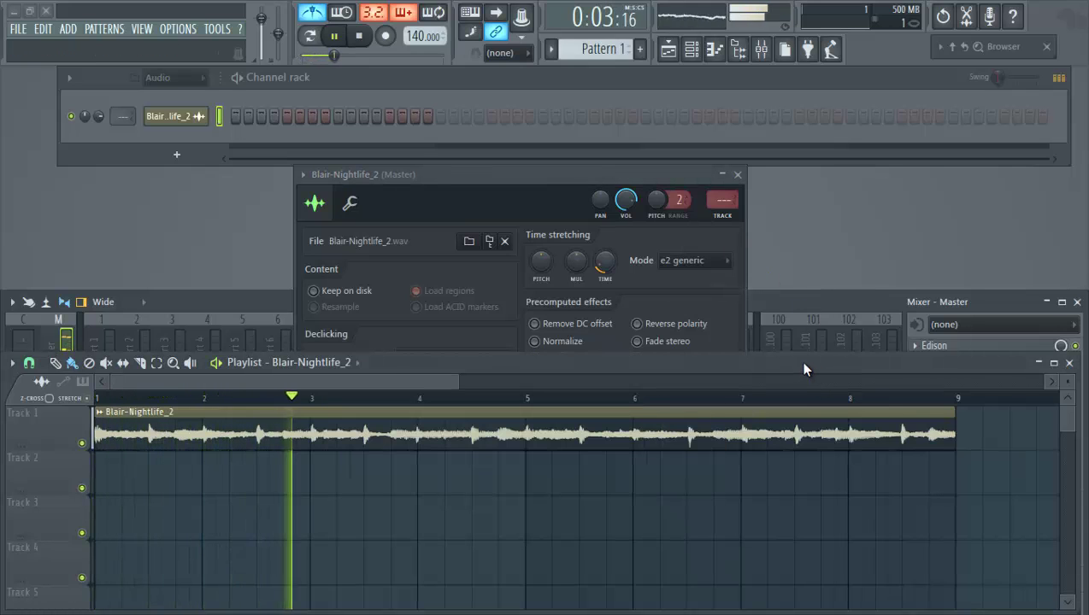
pyautogui.press('space')
pyautogui.click(712, 260)
pyautogui.click(734, 305)
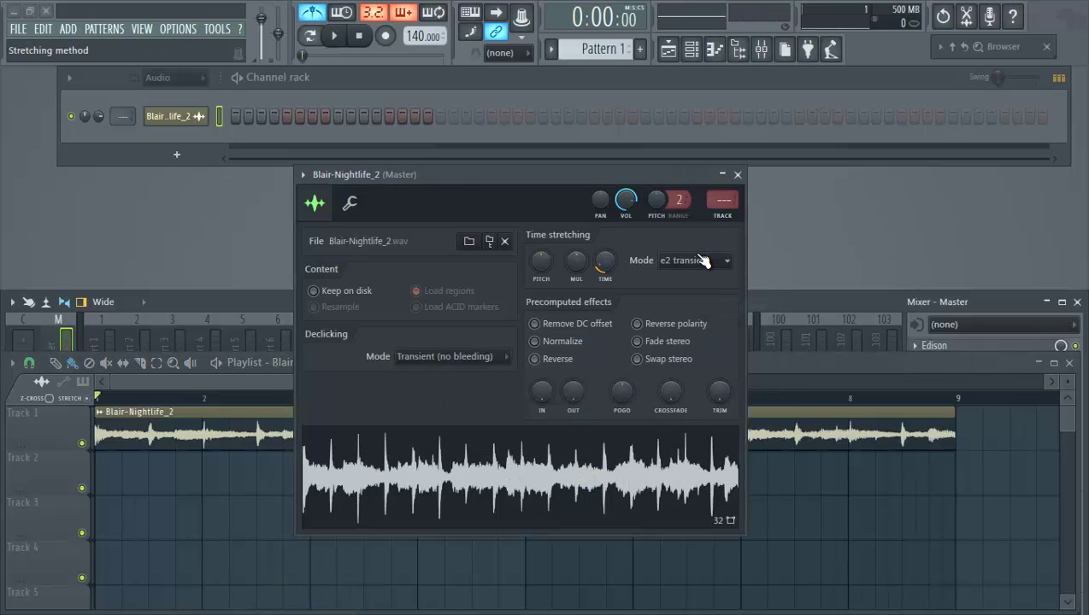
# - Close the channel settings and set the playlist snap to (none)
pyautogui.click(738, 174)
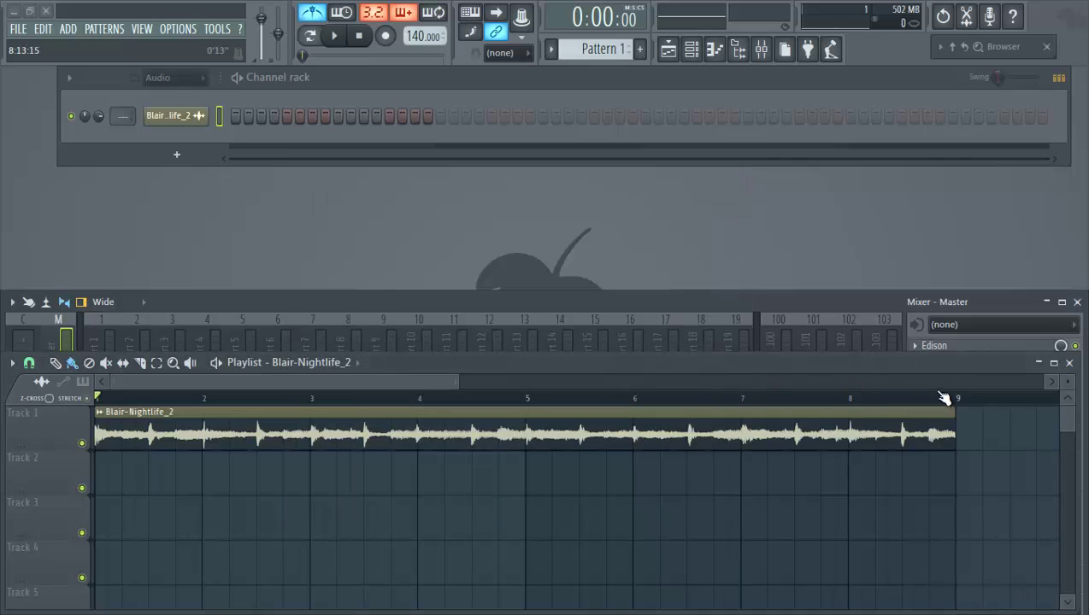
pyautogui.moveTo(458, 381); pyautogui.dragTo(1046, 376)
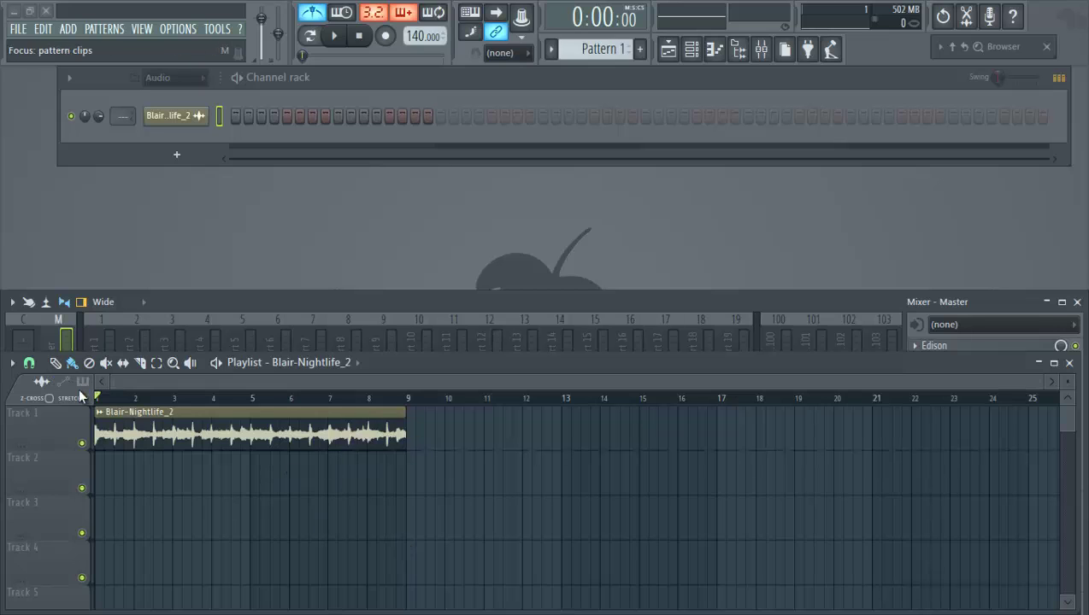
pyautogui.click(28, 362)
pyautogui.click(46, 388)
# - Shorten the clip to bar 5 and play it, then stretch it back to bar 9 and play
pyautogui.moveTo(406, 427); pyautogui.dragTo(252, 458)
pyautogui.press('space')
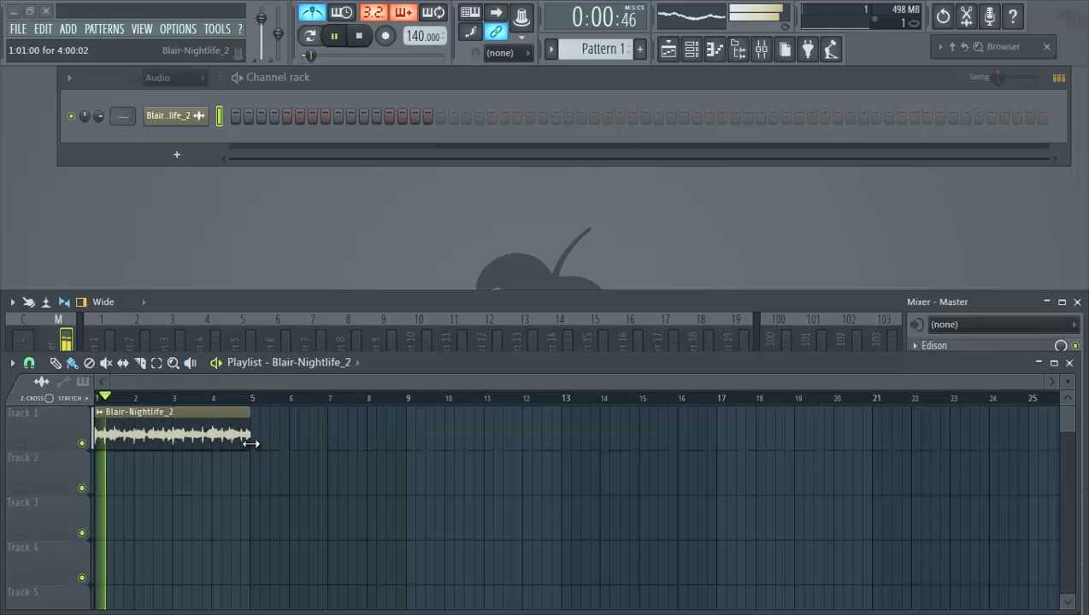
pyautogui.press('space')
pyautogui.moveTo(251, 444); pyautogui.dragTo(408, 433)
pyautogui.press('space')
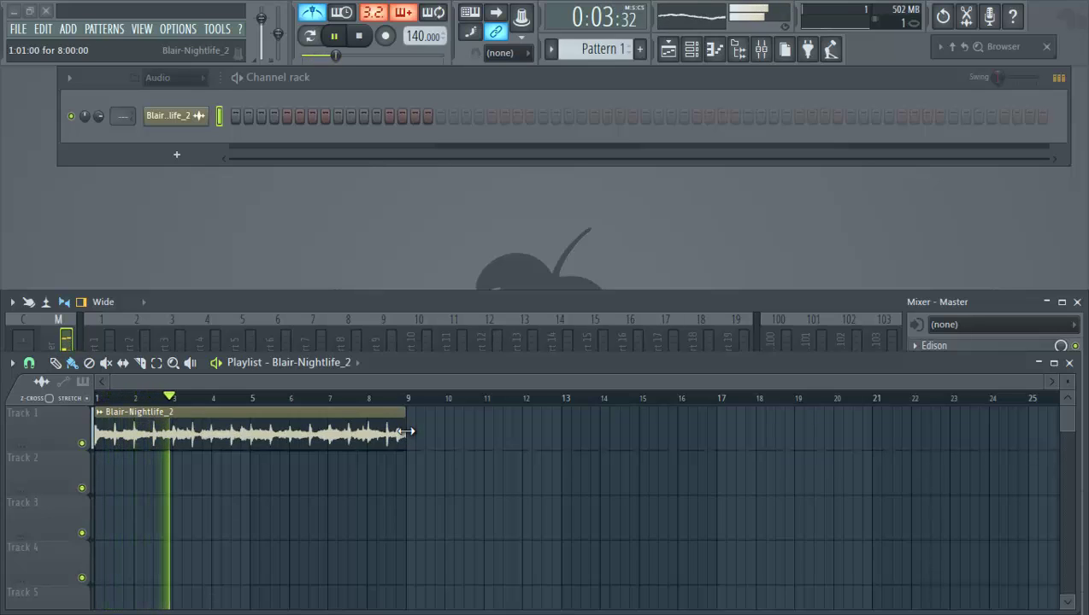
pyautogui.press('space')
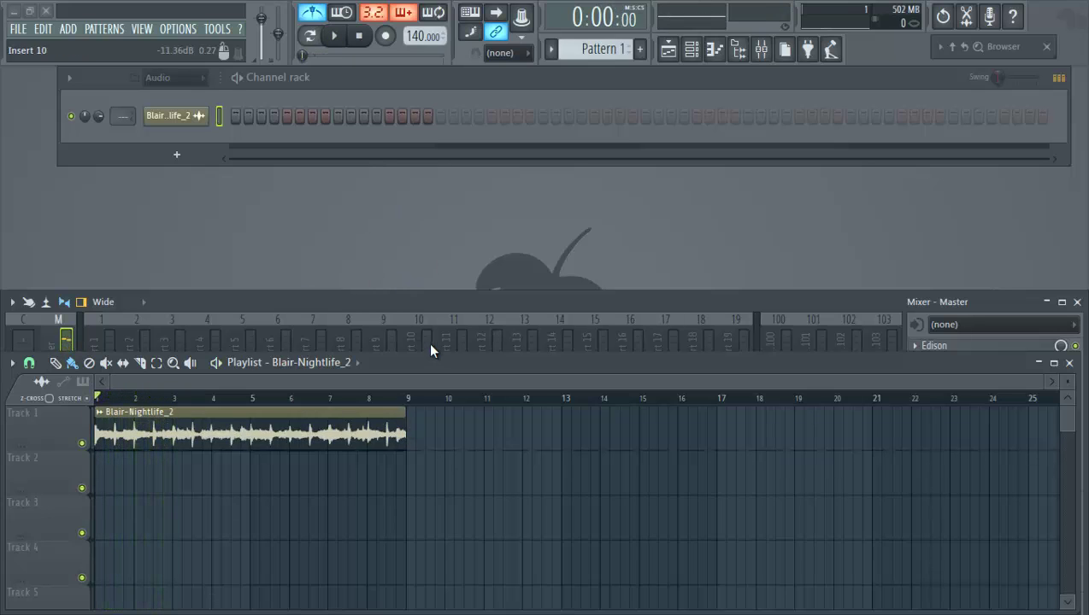
# - Filter the channel rack to Unsorted, add a Fruity Slicer channel, and turn off AUTO-DUMP
pyautogui.click(186, 79)
pyautogui.click(188, 131)
pyautogui.click(192, 161)
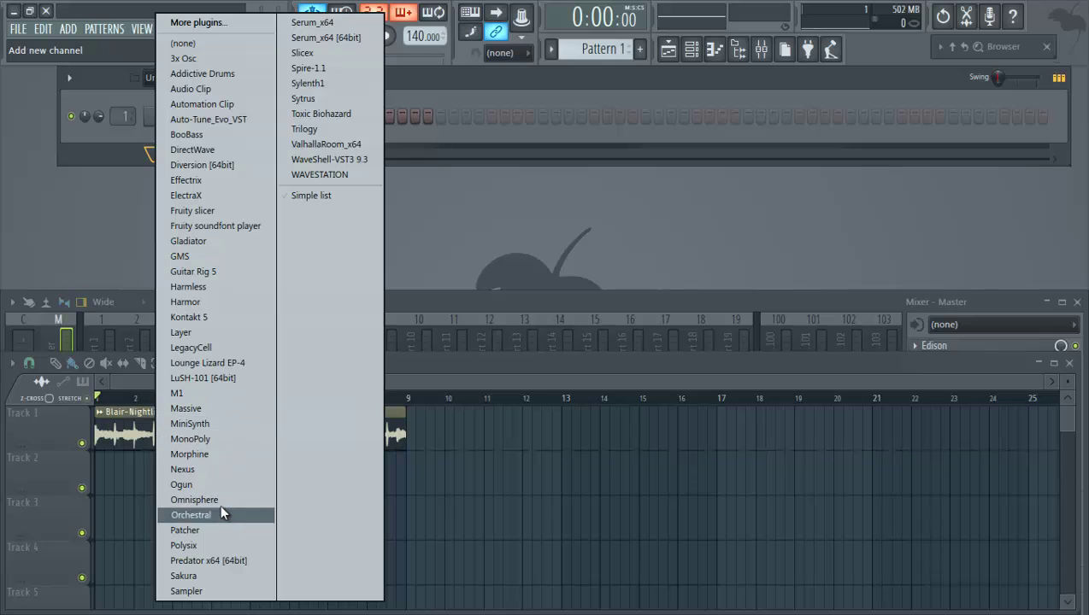
pyautogui.click(224, 210)
pyautogui.click(110, 243)
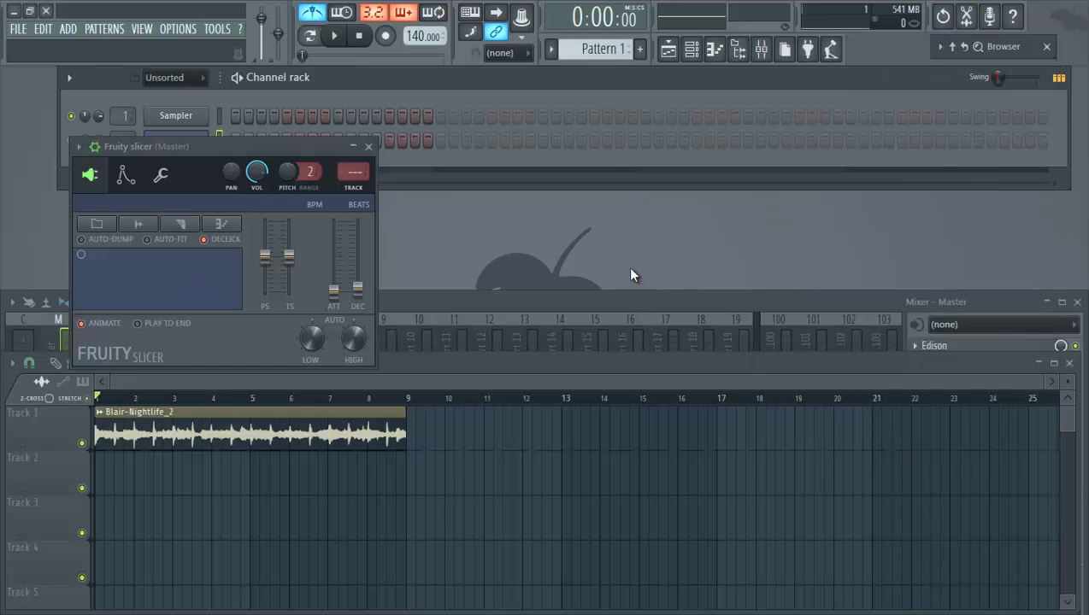
# - Open a new Edison beside Fruity Slicer and drag its loop into the Slicer as Blair-Nightlife_3
pyautogui.click(973, 15)
pyautogui.moveTo(663, 113); pyautogui.dragTo(733, 143)
pyautogui.moveTo(260, 149); pyautogui.dragTo(276, 160)
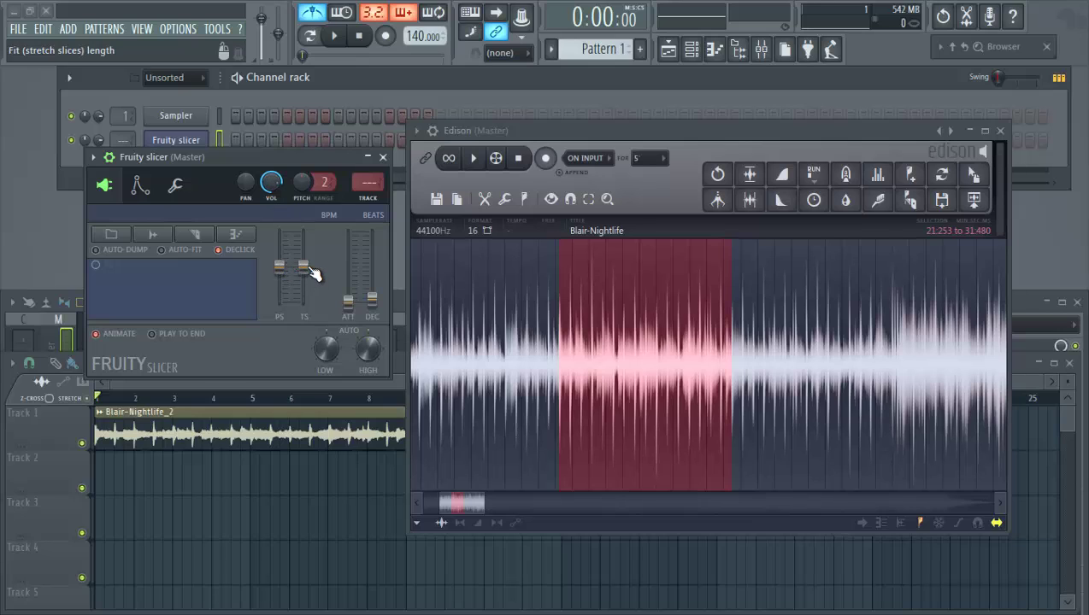
pyautogui.click(740, 134)
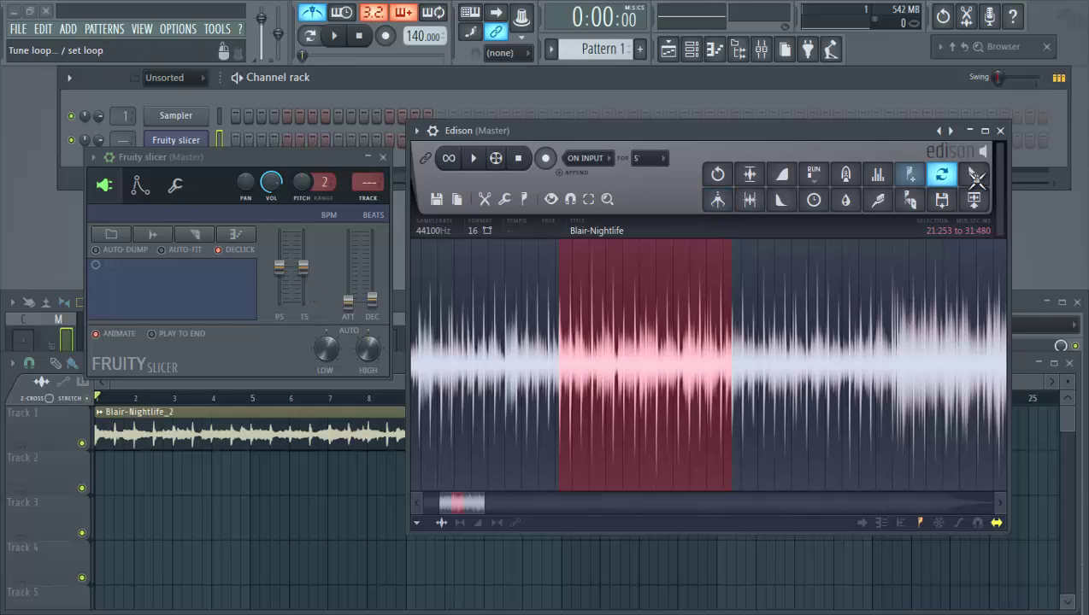
pyautogui.moveTo(975, 181); pyautogui.dragTo(183, 295)
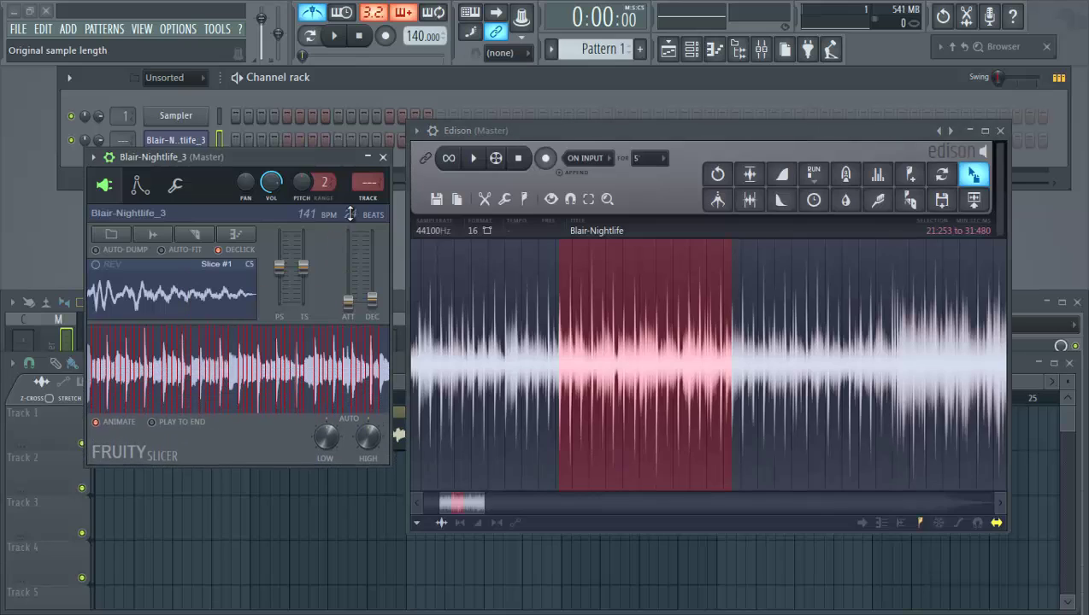
# - Re-slice the Fruity Slicer loop on every beat and close Edison
pyautogui.click(195, 235)
pyautogui.click(226, 346)
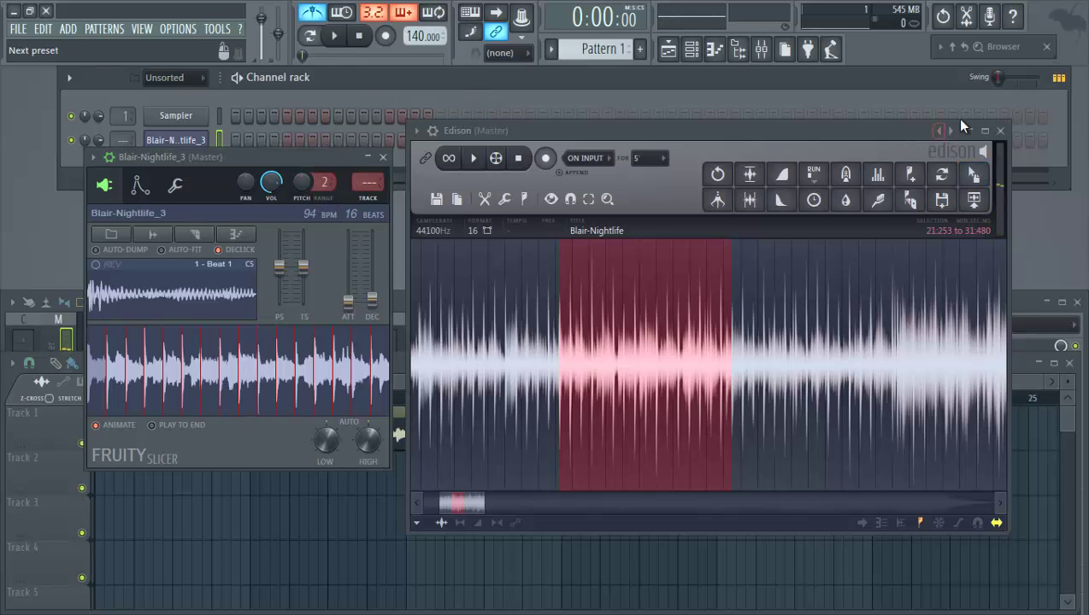
pyautogui.click(1005, 132)
pyautogui.moveTo(270, 290); pyautogui.dragTo(357, 329)
# - Set slice stretching to Pro transient and dump the slices as ascending notes
pyautogui.click(323, 275)
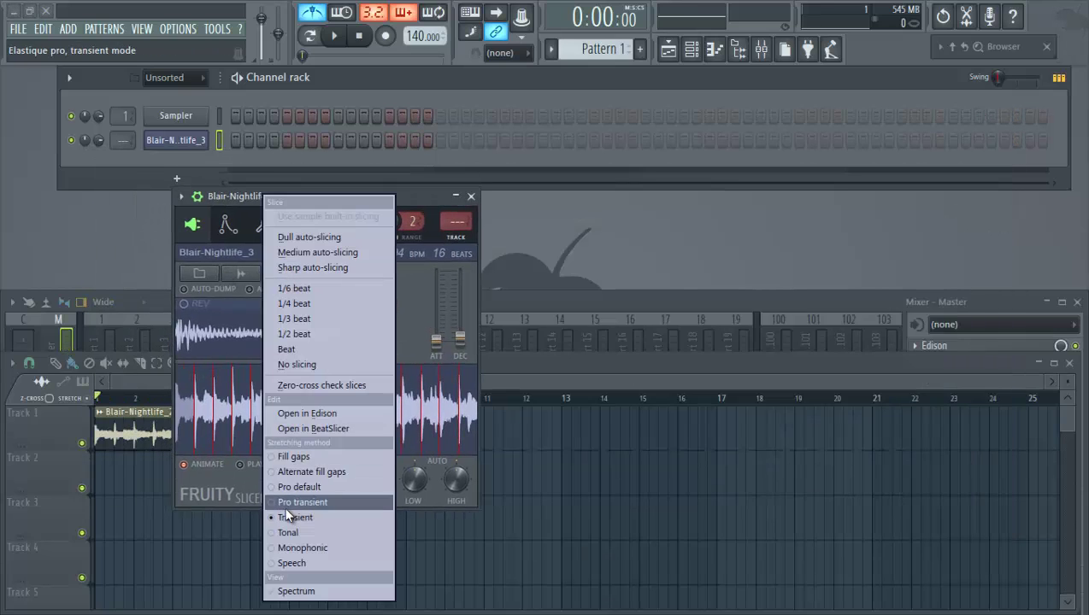
pyautogui.click(287, 494)
pyautogui.click(323, 276)
pyautogui.click(348, 291)
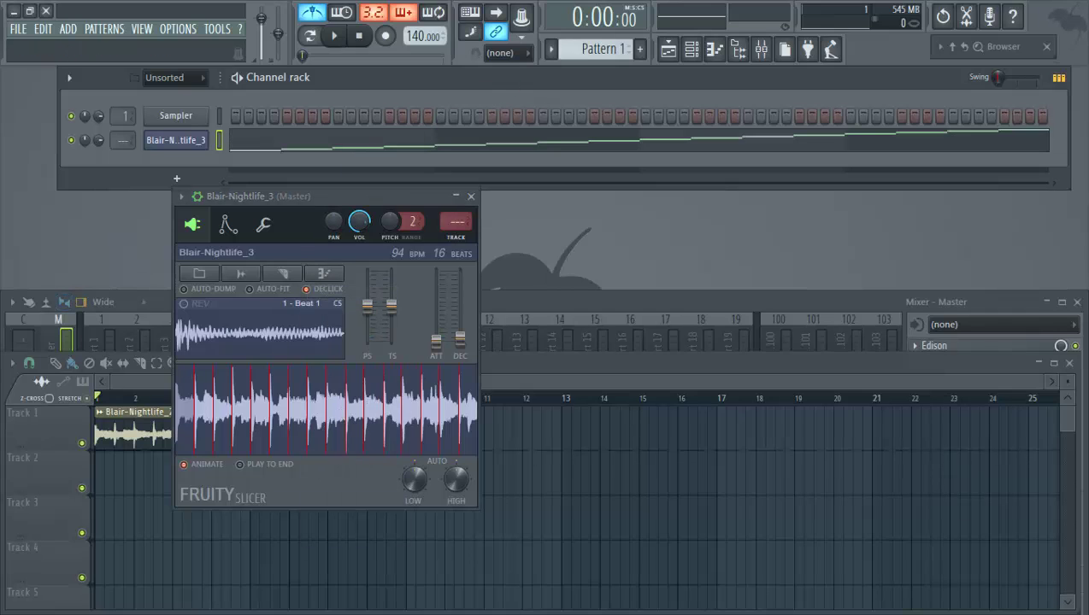
# - Replace Track 1's Blair-Nightlife_2 clip with a Pattern 1 clip at bar 1
pyautogui.click(484, 374)
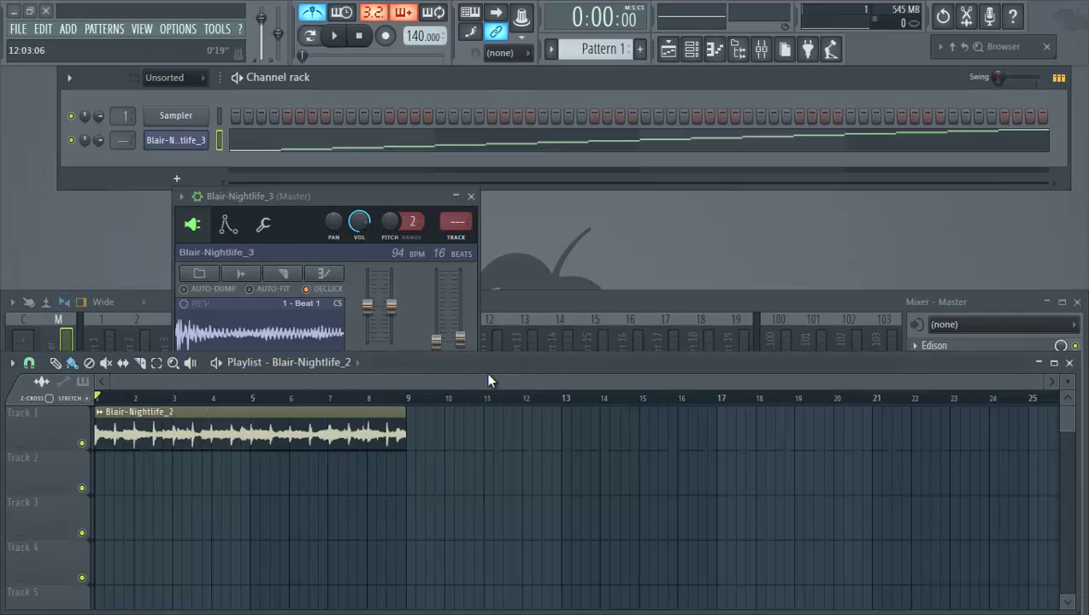
pyautogui.rightClick(301, 437)
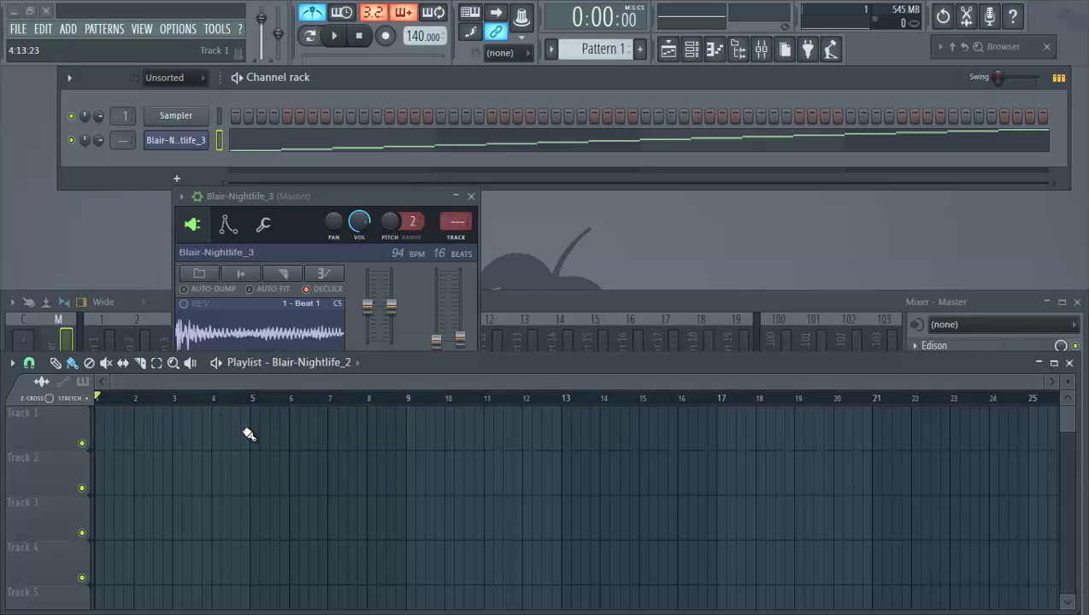
pyautogui.click(107, 430)
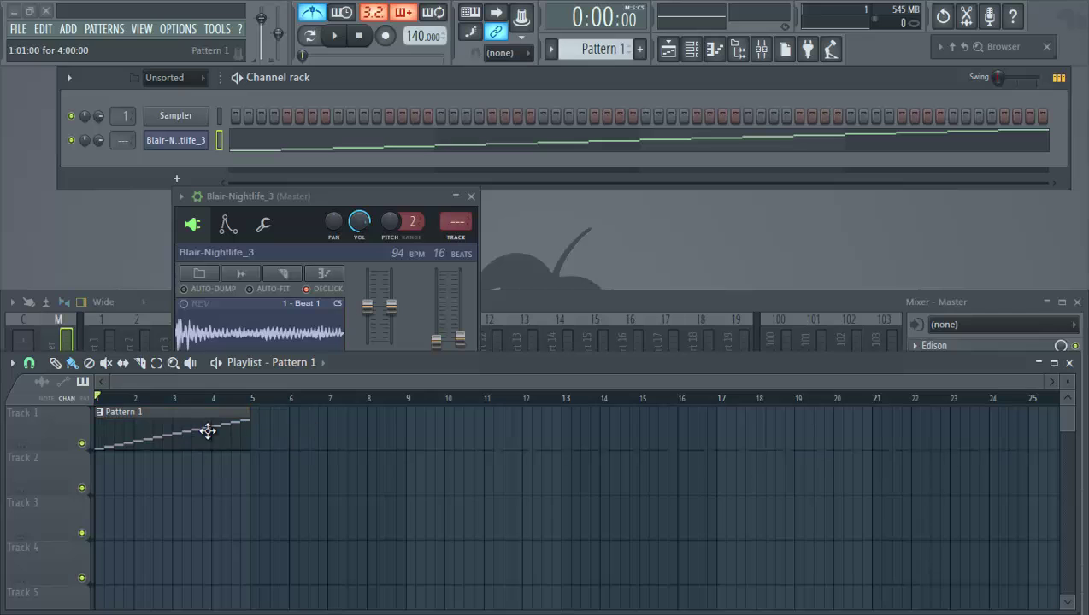
# - Play the pattern and view Blair-Nightlife_3's 16 ascending slice notes in the piano roll
pyautogui.moveTo(437, 193); pyautogui.dragTo(508, 178)
pyautogui.press('space')
pyautogui.press('space')
pyautogui.click(521, 138)
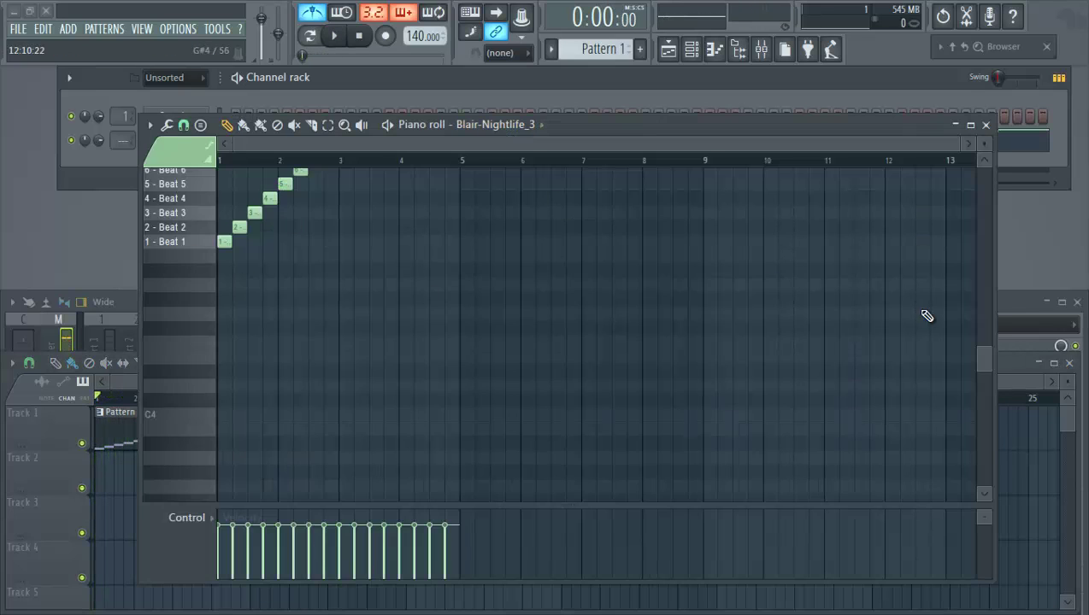
pyautogui.moveTo(975, 364); pyautogui.dragTo(983, 323)
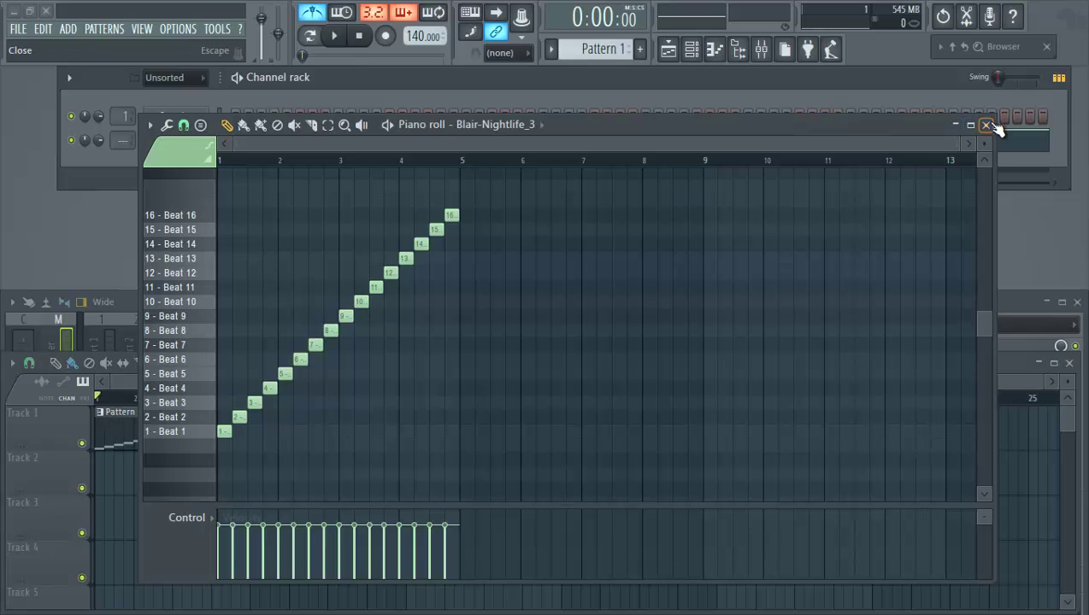
# - Time-stretch the slices to 67.36% so the 94 BPM loop plays near 139 BPM, auditioning it
pyautogui.click(985, 125)
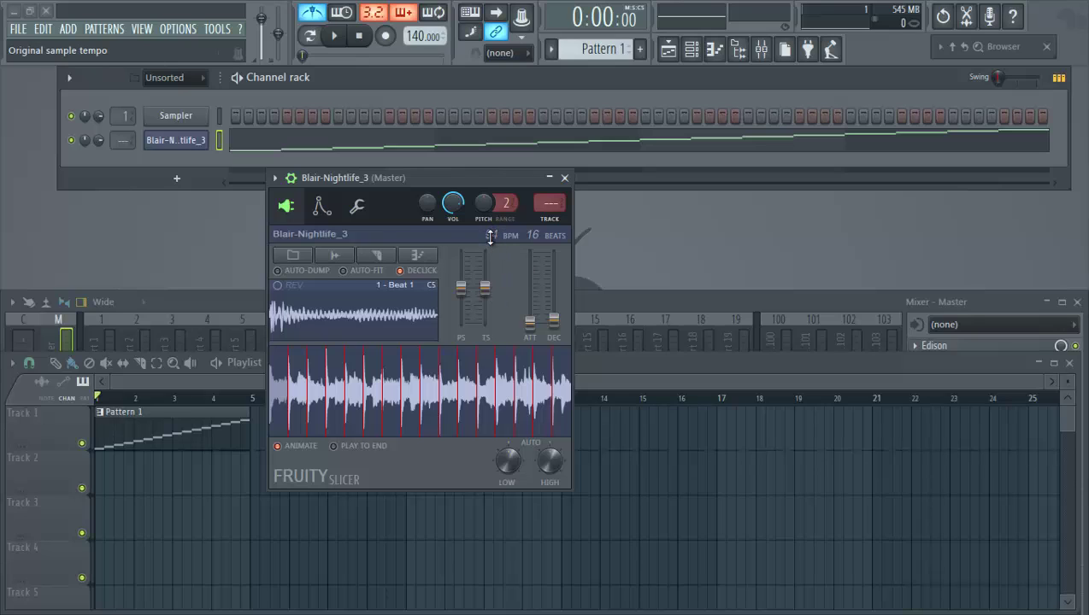
pyautogui.moveTo(487, 292); pyautogui.dragTo(488, 289)
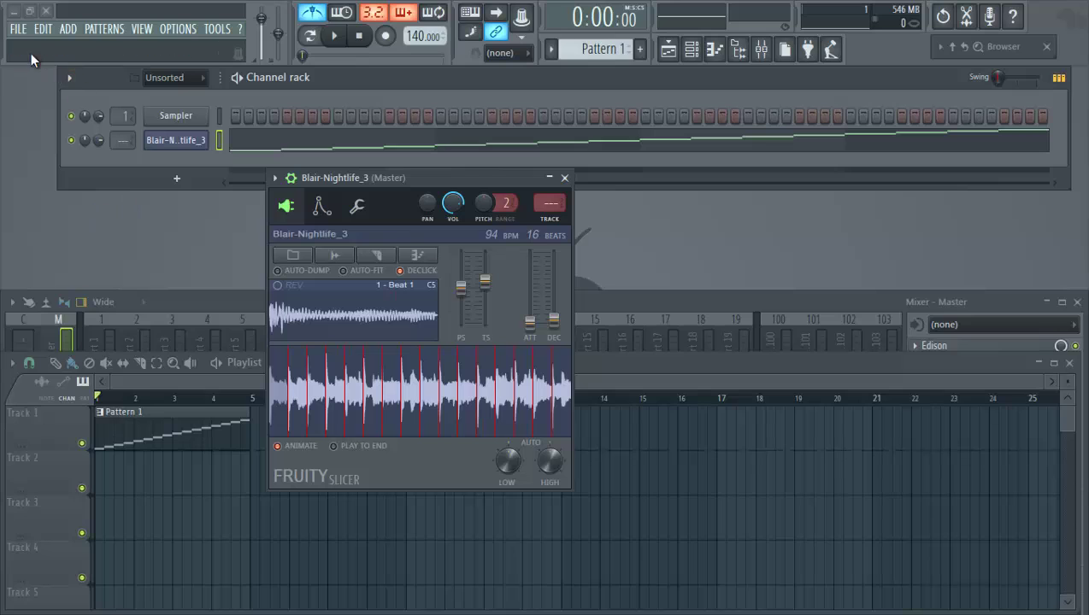
pyautogui.moveTo(479, 284); pyautogui.dragTo(491, 287)
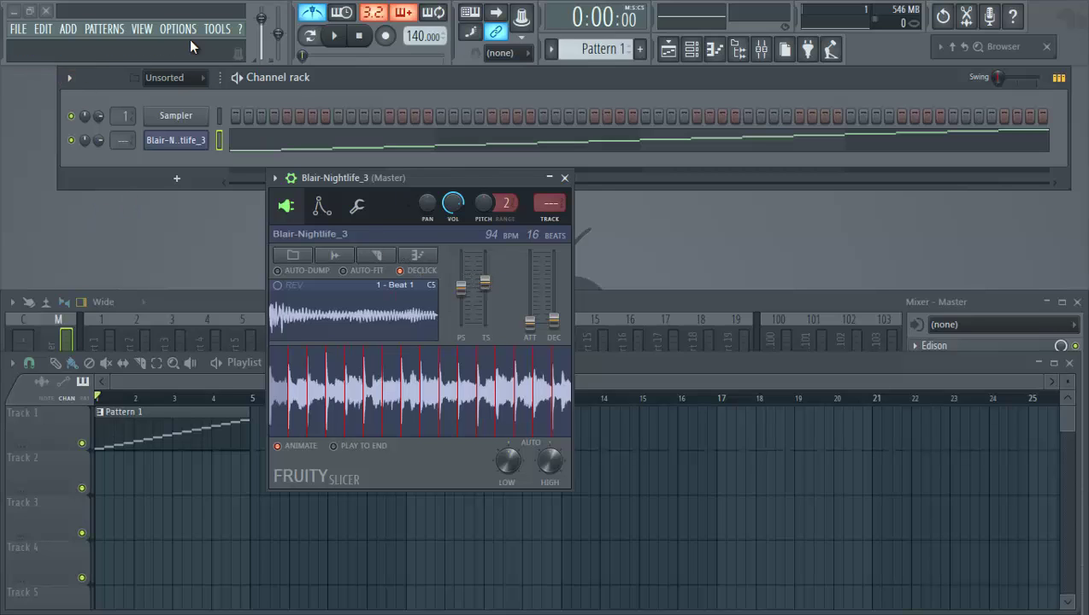
pyautogui.moveTo(486, 291); pyautogui.dragTo(490, 295)
pyautogui.press('space')
pyautogui.press('space')
pyautogui.moveTo(486, 293); pyautogui.dragTo(500, 361)
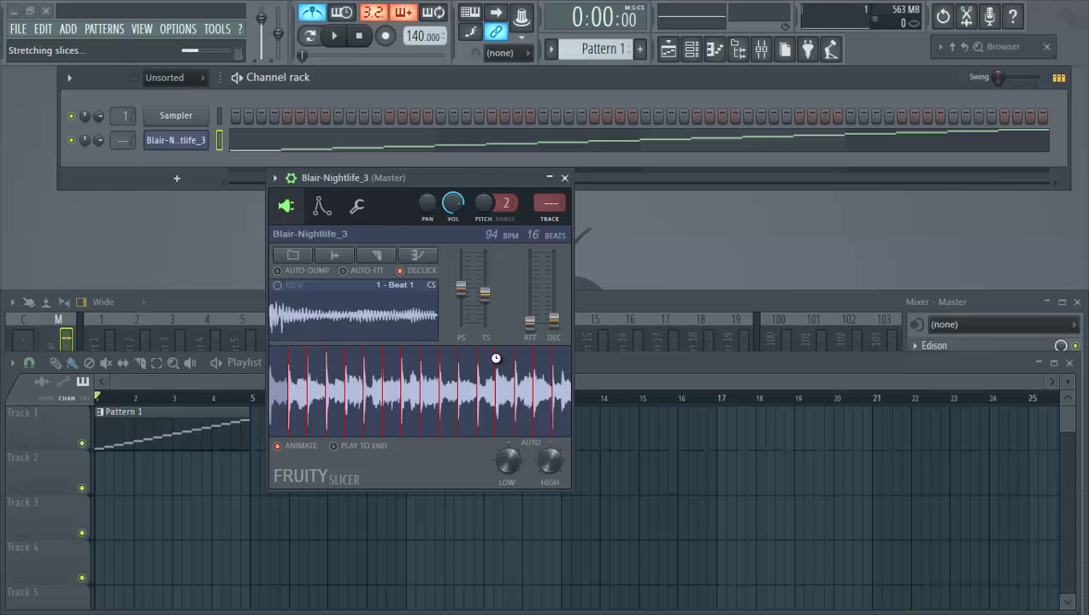
pyautogui.press('space')
pyautogui.press('space')
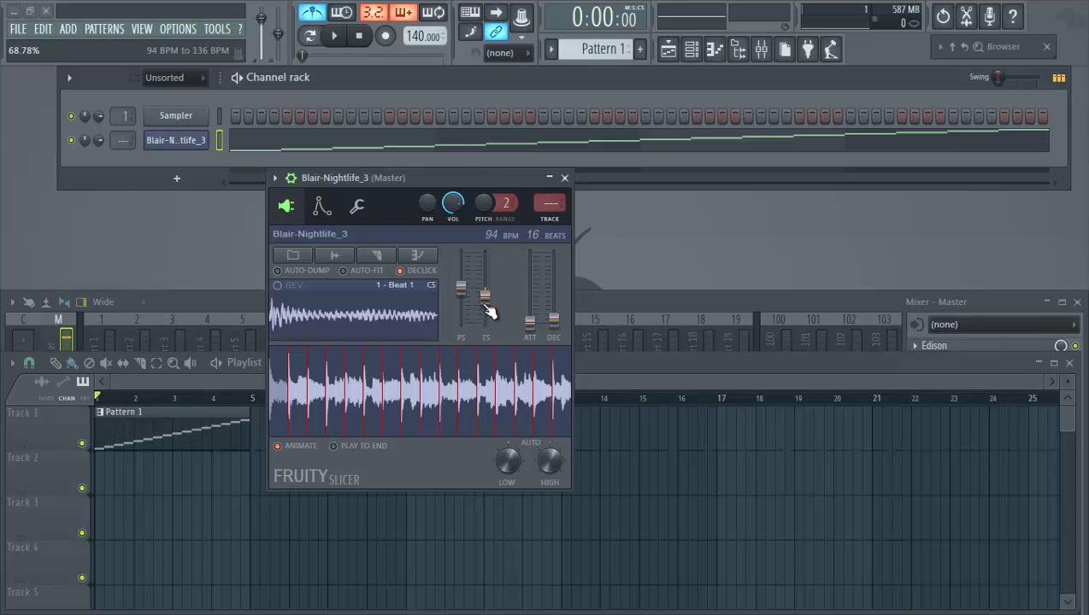
pyautogui.click(489, 310)
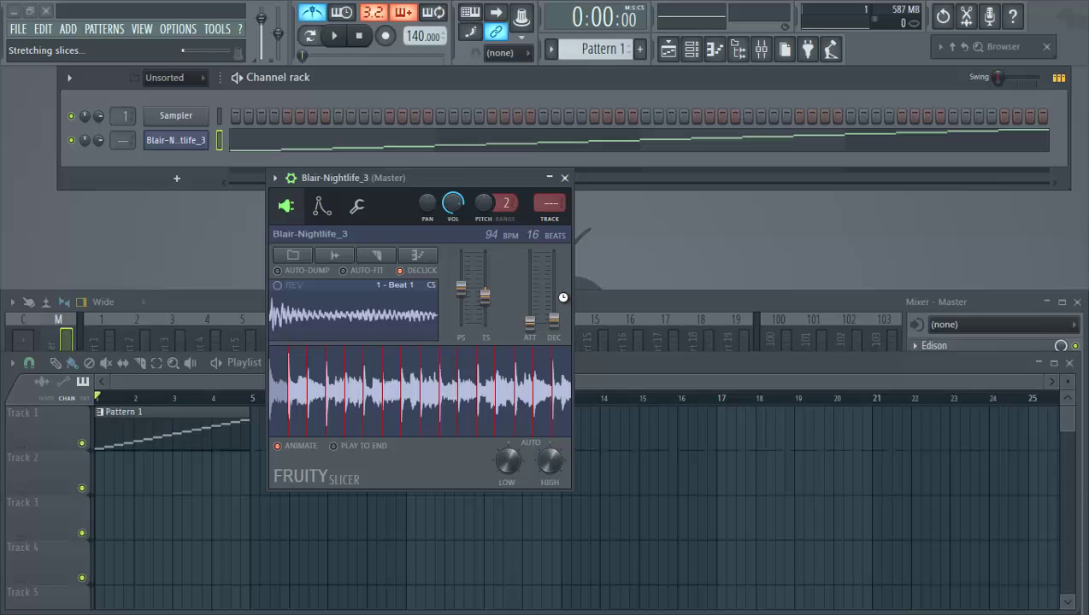
pyautogui.click(490, 312)
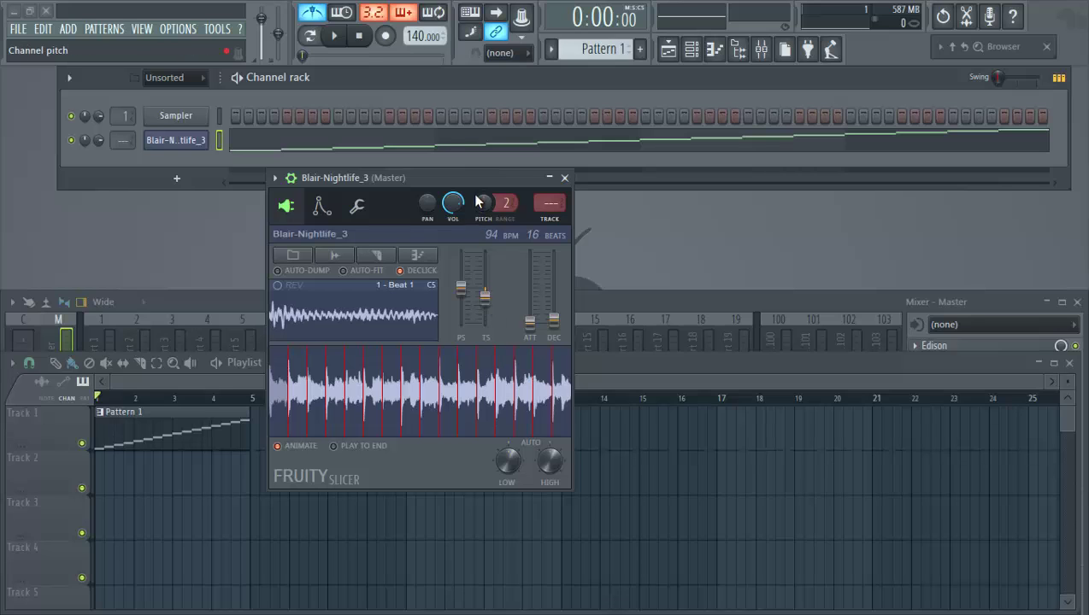
pyautogui.press('space')
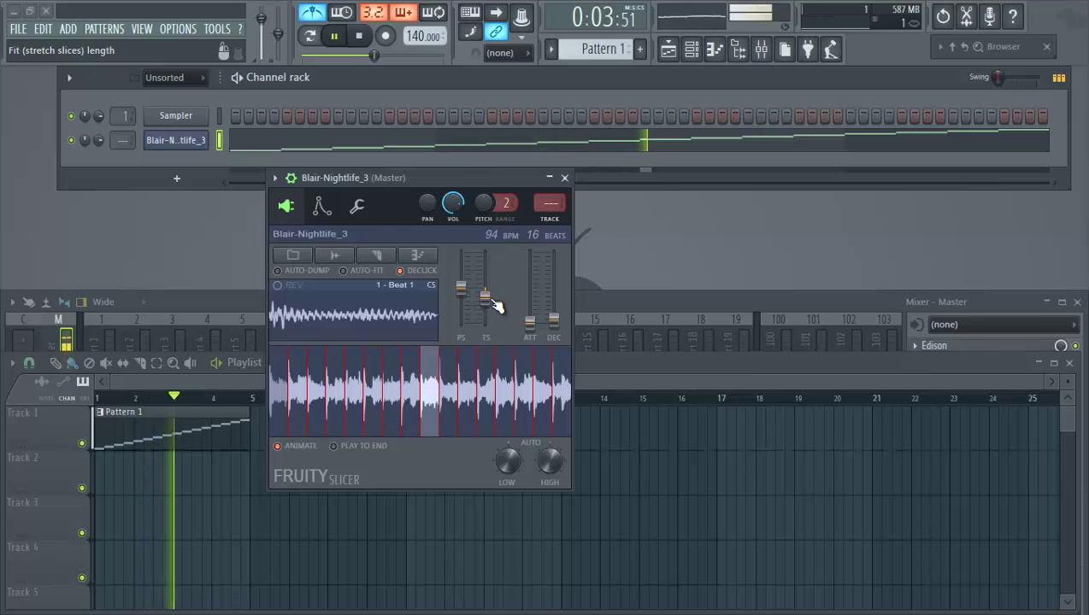
# - Stop playback and lower the project tempo to 121 BPM
pyautogui.press('space')
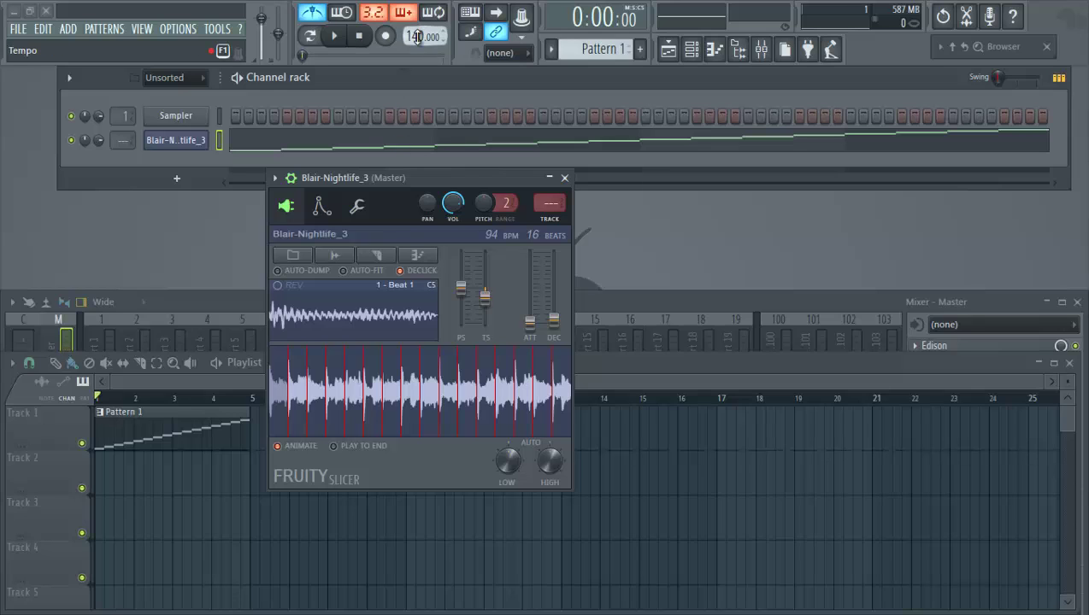
pyautogui.moveTo(416, 36); pyautogui.dragTo(422, 54)
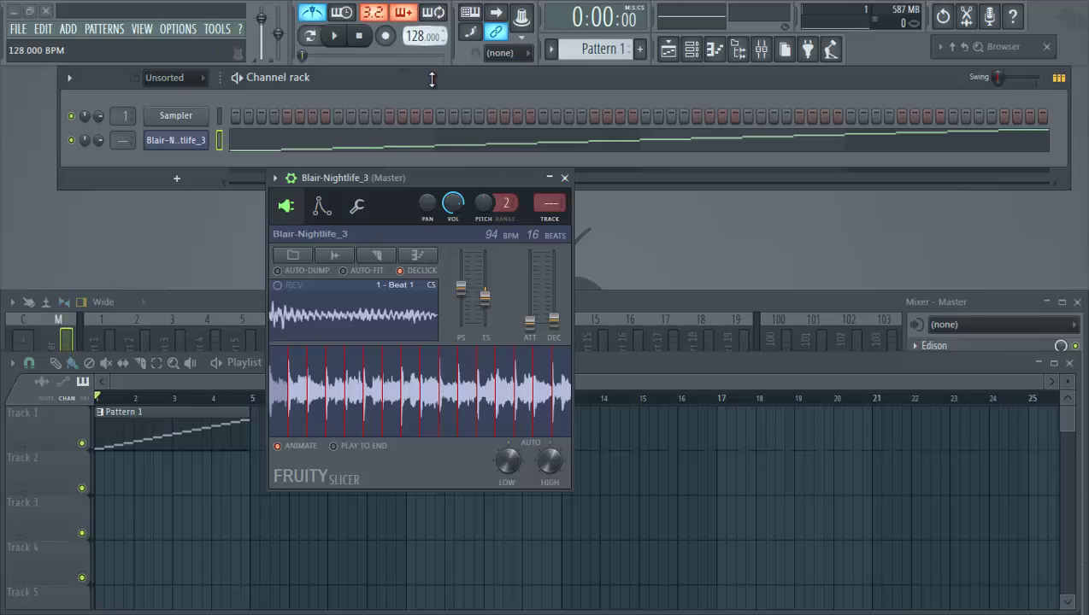
pyautogui.moveTo(435, 99); pyautogui.dragTo(435, 99)
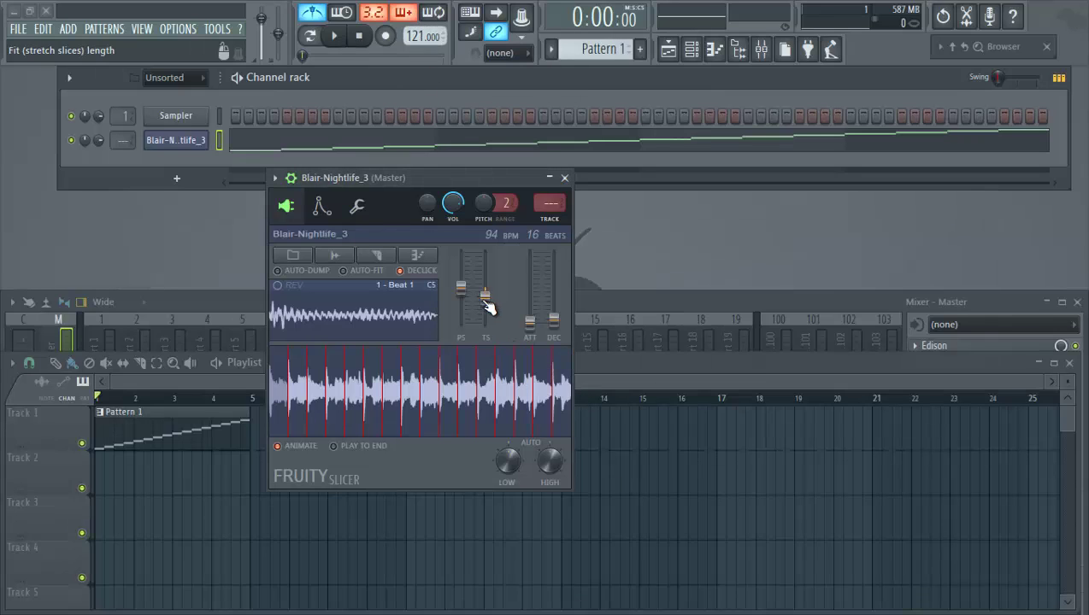
# - Stretch the slices from 94 to 121 BPM (77.38%), audition, and close Fruity Slicer
pyautogui.click(488, 306)
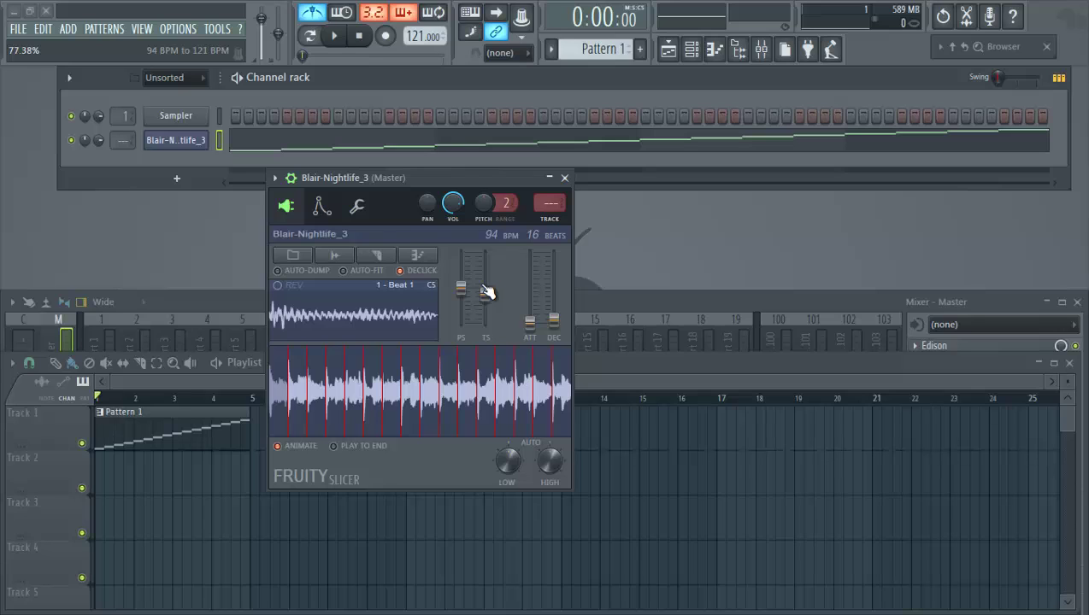
pyautogui.moveTo(486, 292); pyautogui.dragTo(485, 291)
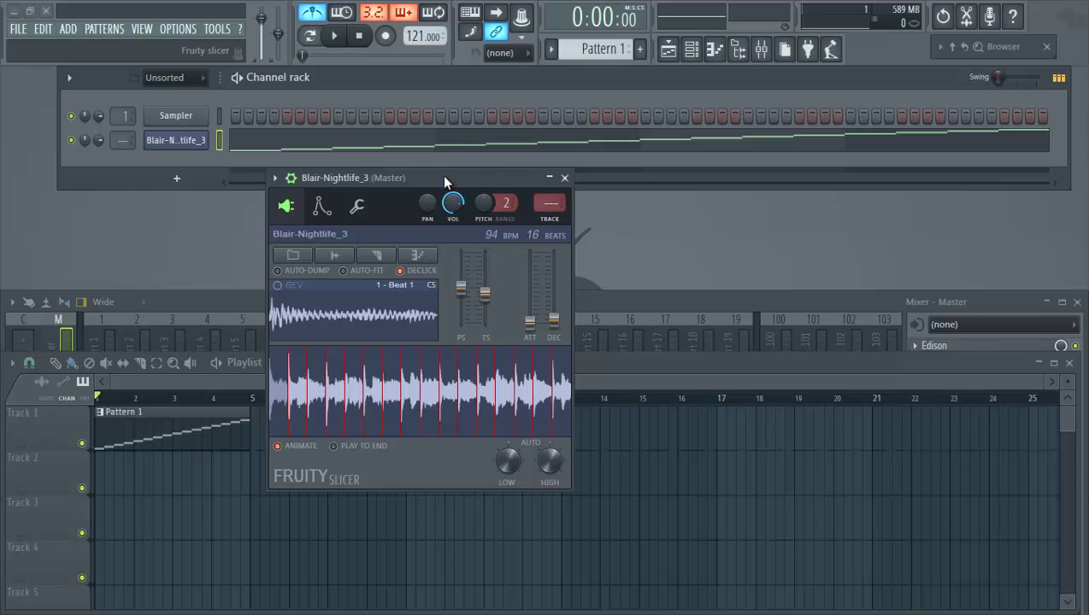
pyautogui.click(336, 38)
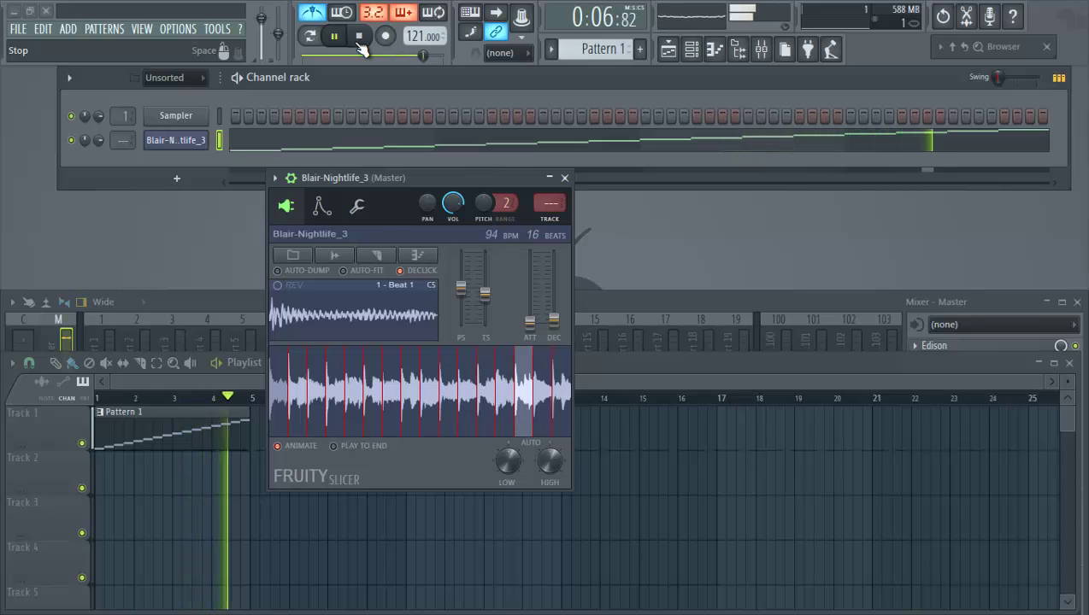
pyautogui.click(360, 42)
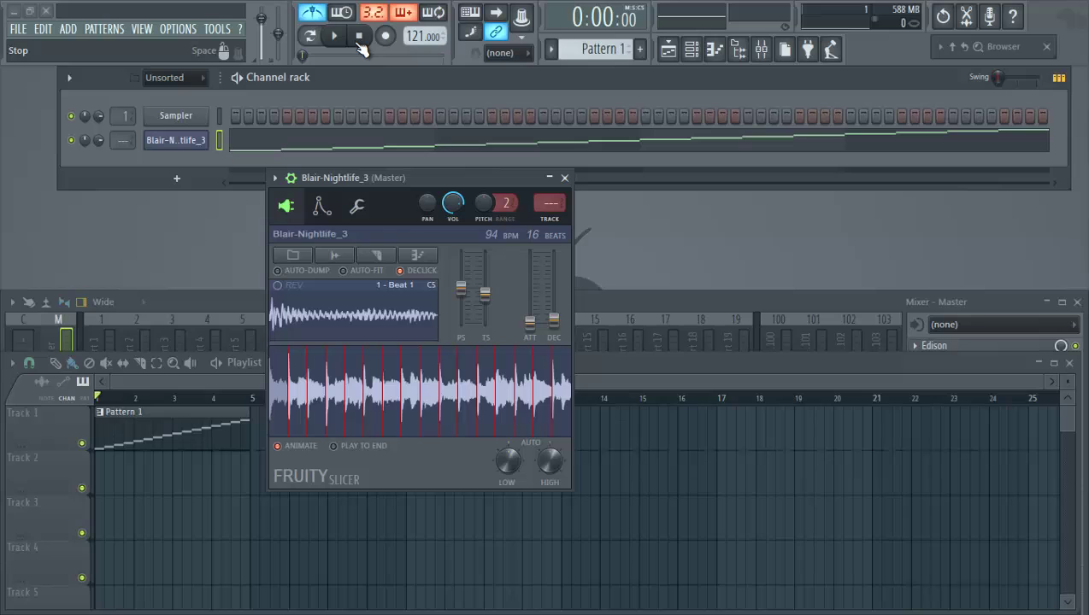
pyautogui.click(554, 180)
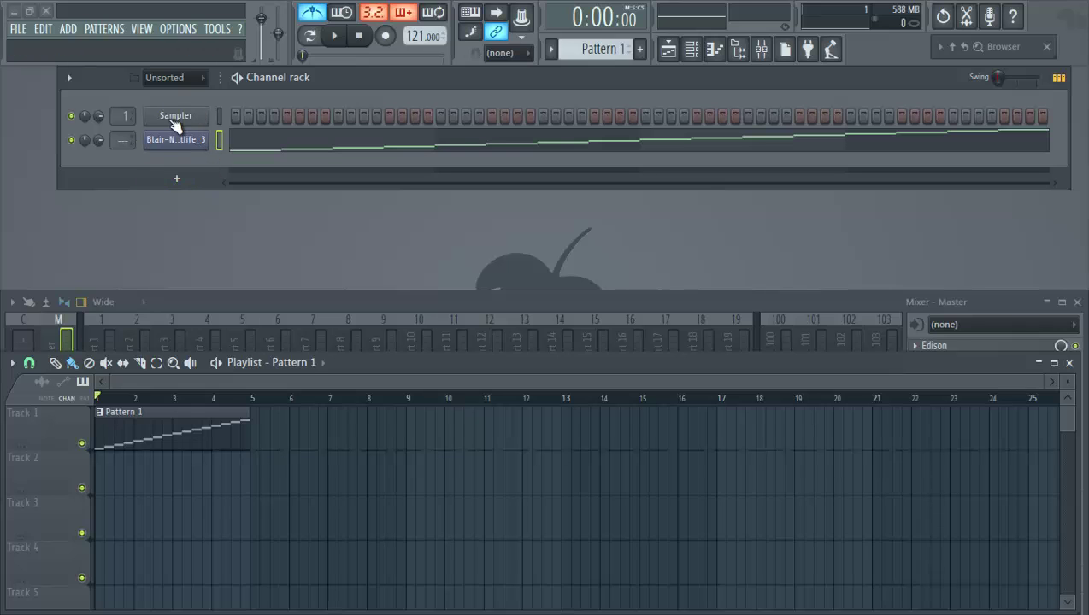
# - Drag the sample from Edison into the channel rack as new channel Blair-Nightlife_4
pyautogui.click(1003, 46)
pyautogui.click(969, 19)
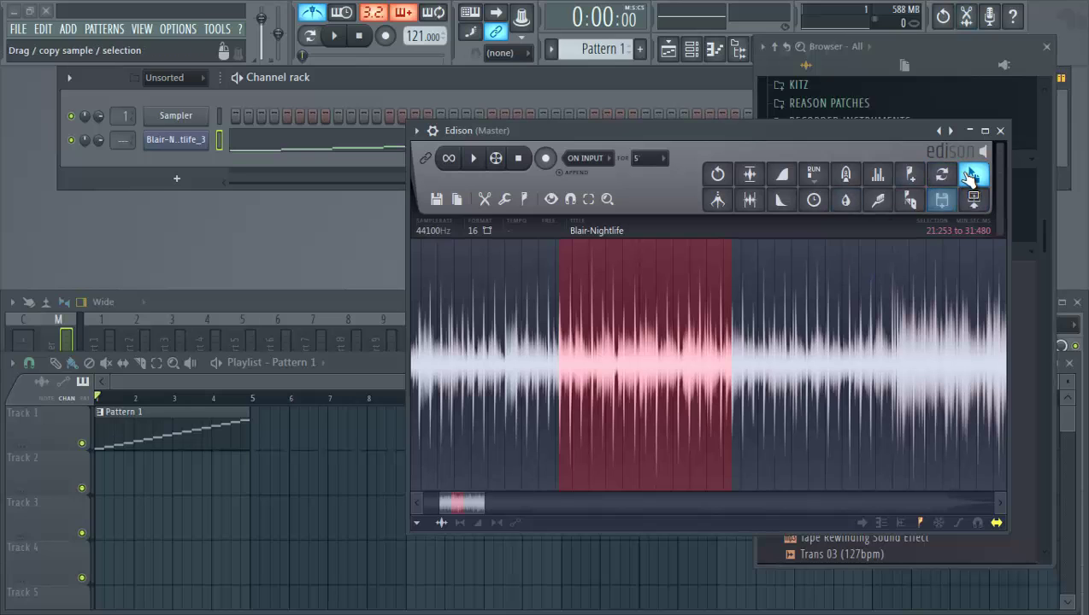
pyautogui.moveTo(974, 176); pyautogui.dragTo(154, 164)
pyautogui.click(999, 131)
pyautogui.rightClick(181, 162)
pyautogui.click(254, 252)
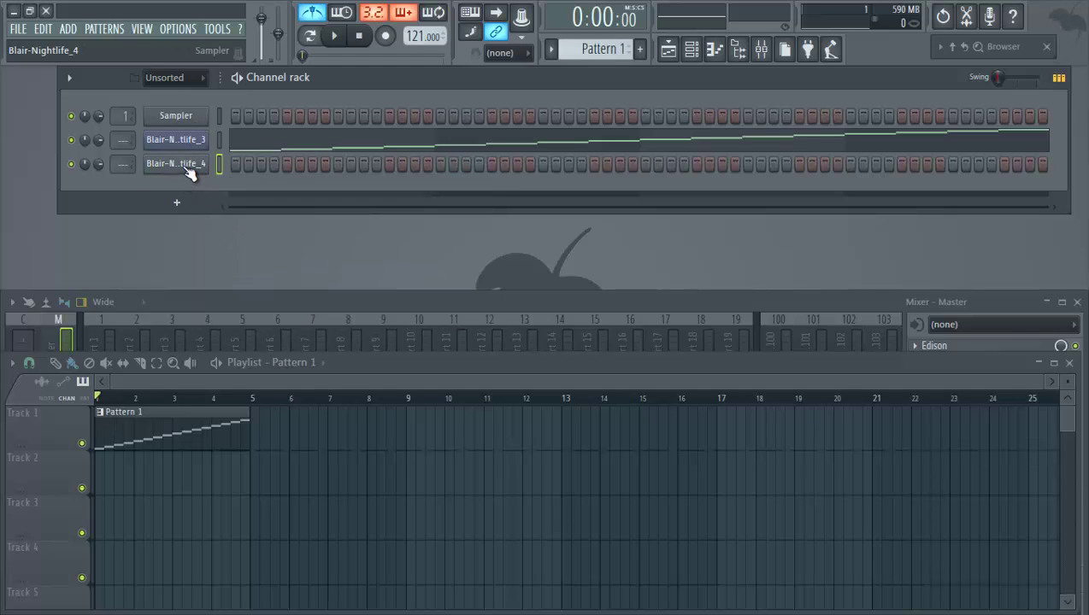
# - Add a C5 note spanning bars 1–5 in Blair-Nightlife_4's piano roll
pyautogui.rightClick(190, 168)
pyautogui.click(255, 166)
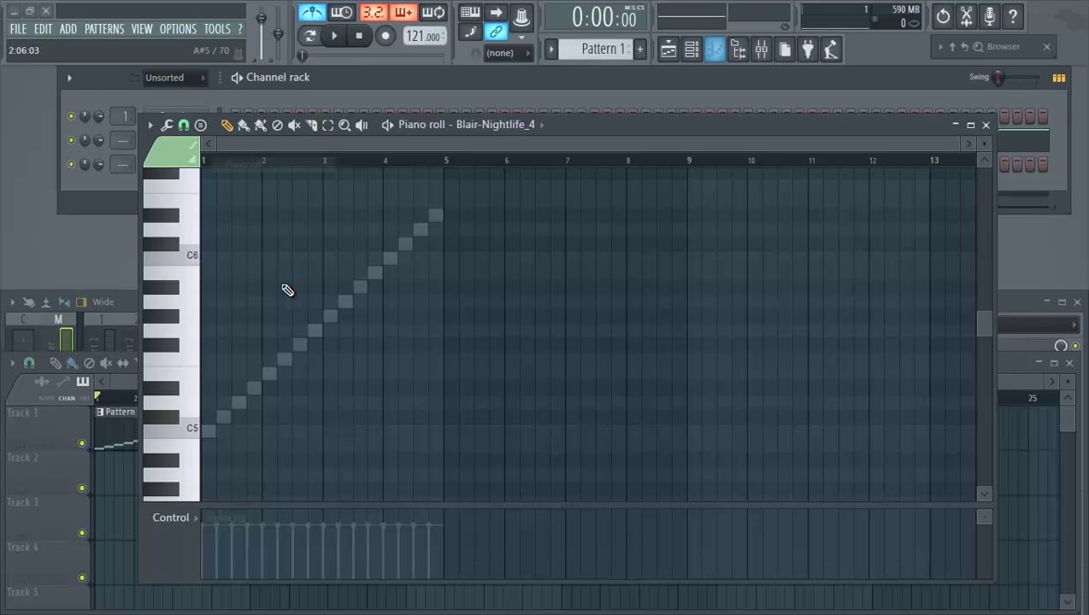
pyautogui.click(210, 432)
pyautogui.moveTo(298, 447); pyautogui.dragTo(441, 449)
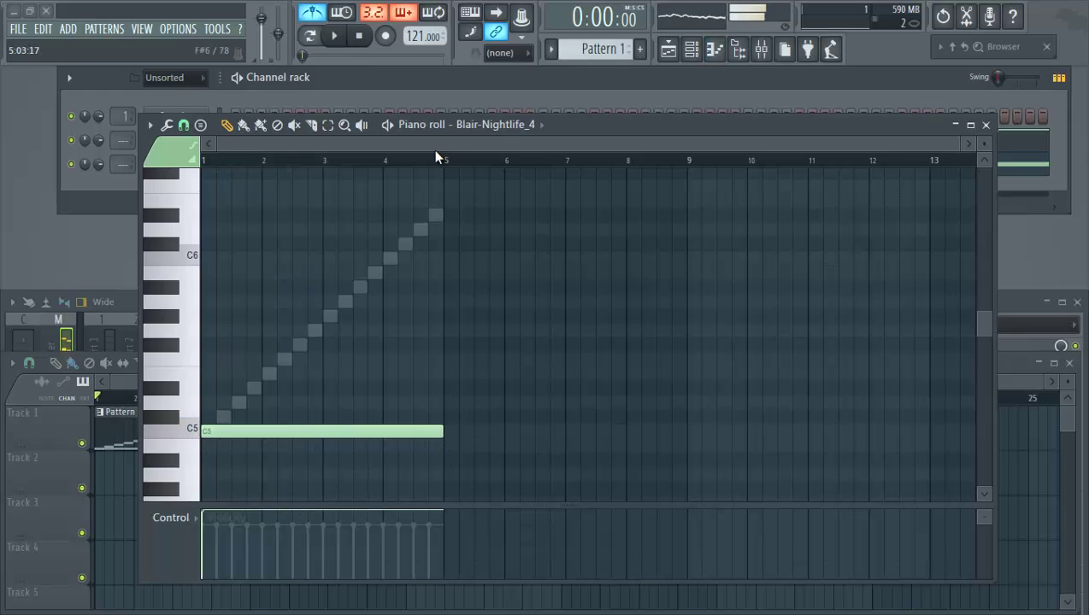
pyautogui.click(362, 37)
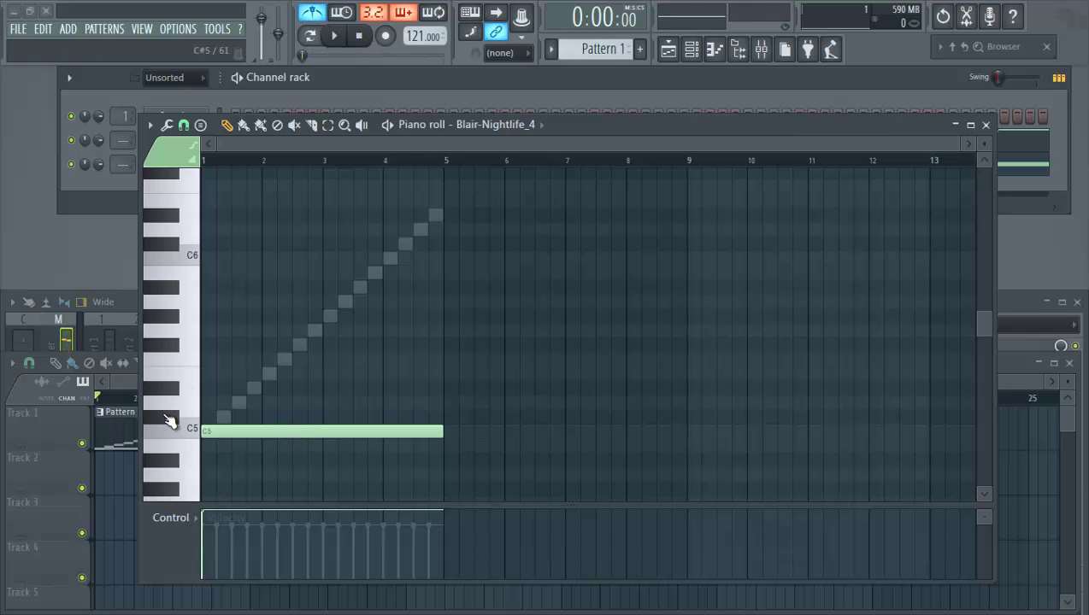
pyautogui.click(984, 125)
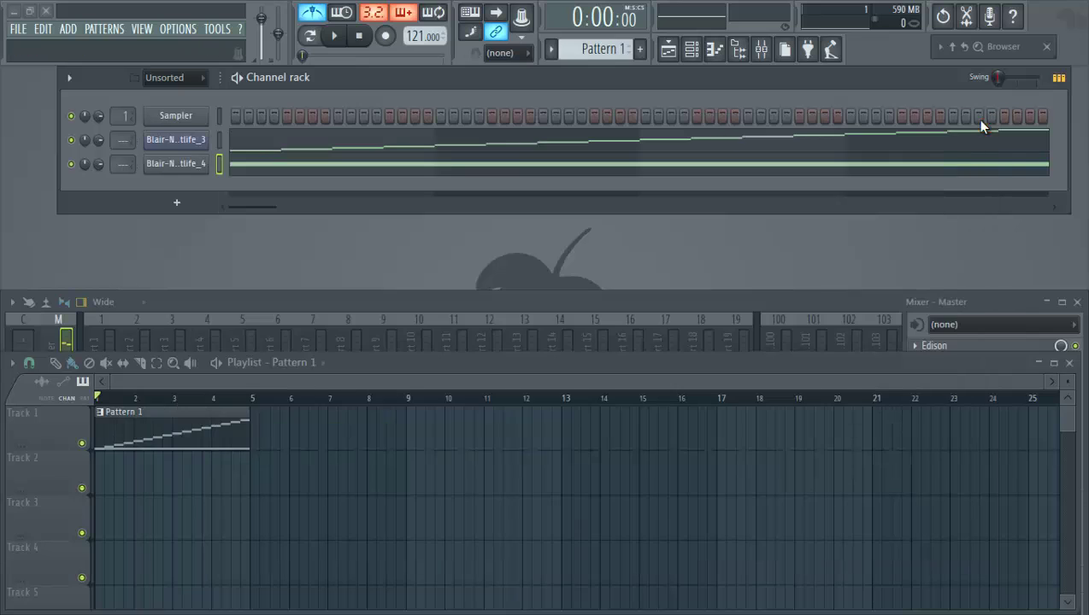
# - Inspect Blair-Nightlife_4's channel settings, showing the sample waveform page
pyautogui.click(196, 168)
pyautogui.click(223, 238)
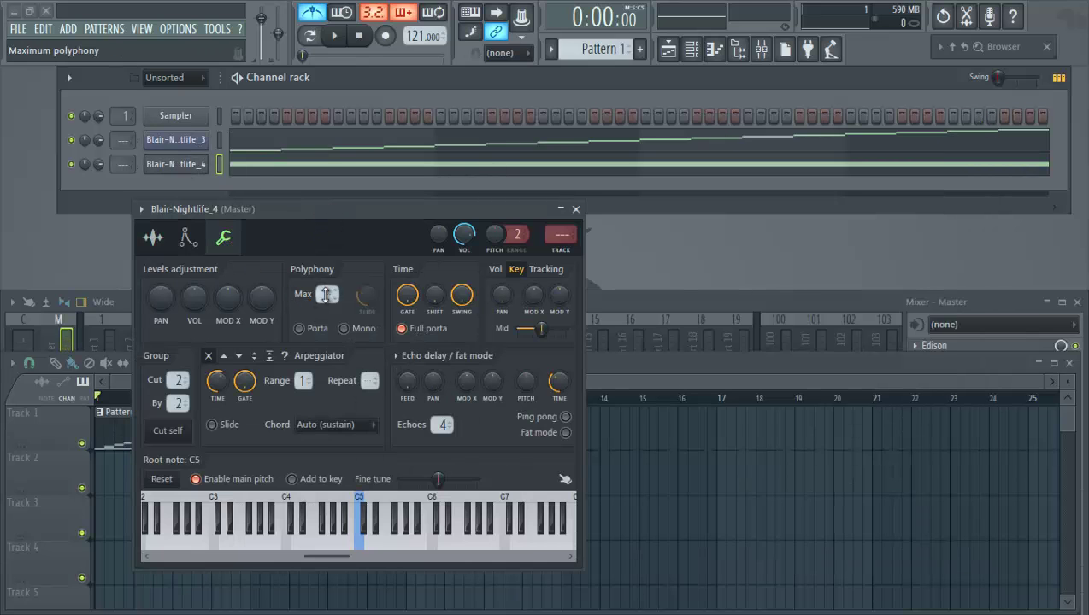
pyautogui.click(153, 237)
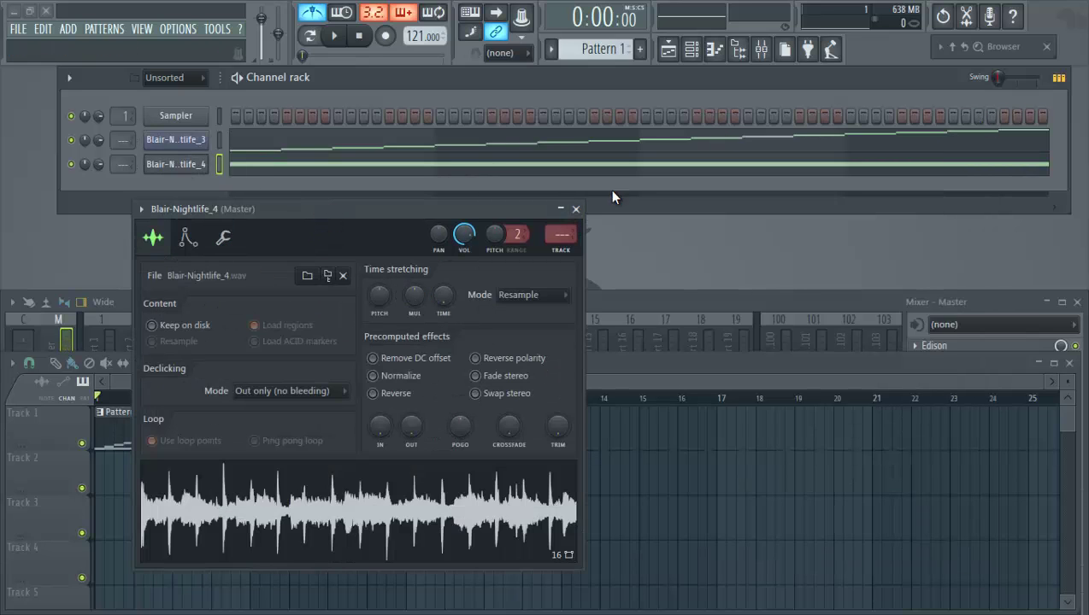
pyautogui.click(575, 209)
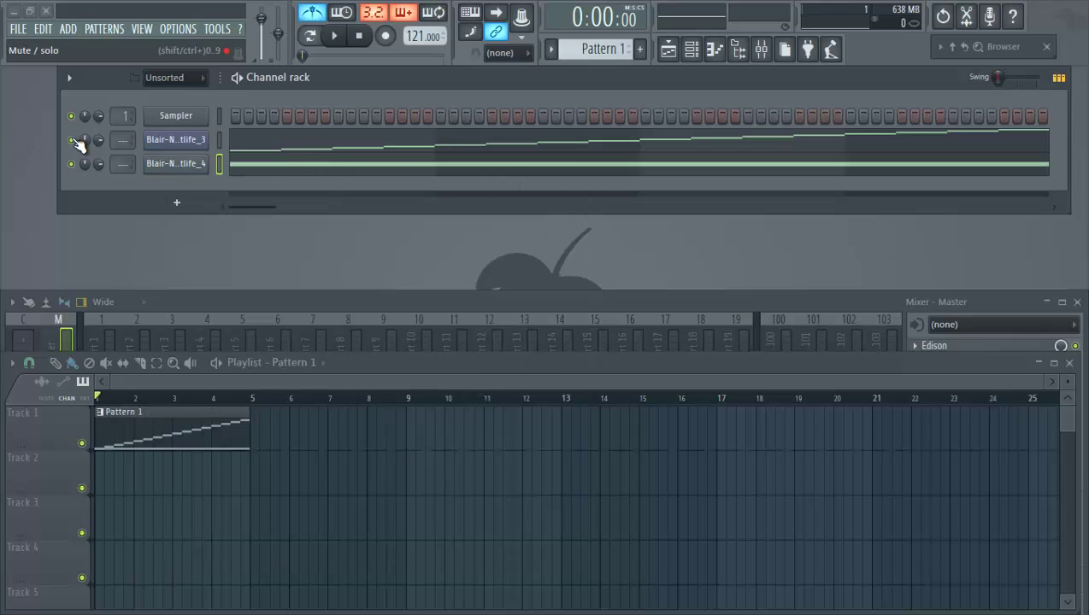
# - Preview the long C5 note in Blair-Nightlife_4's piano roll
pyautogui.click(315, 168)
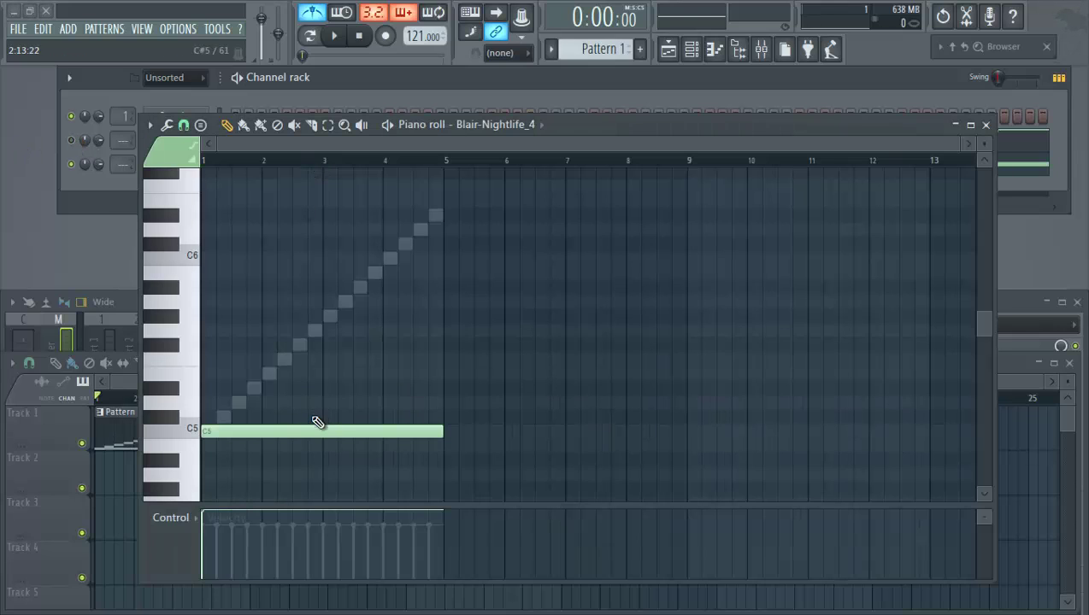
pyautogui.click(358, 434)
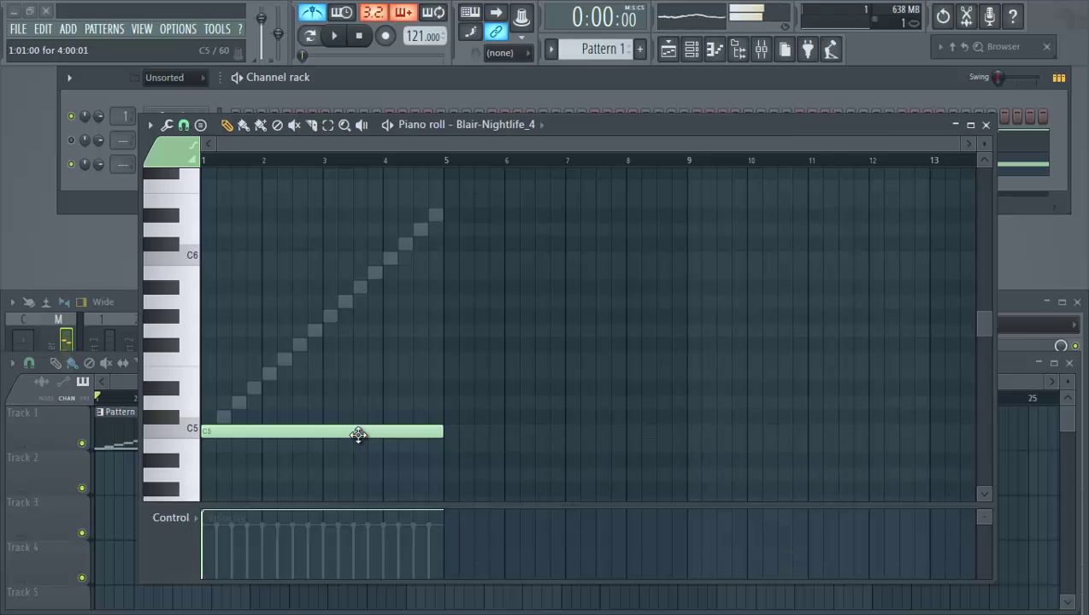
pyautogui.click(358, 434)
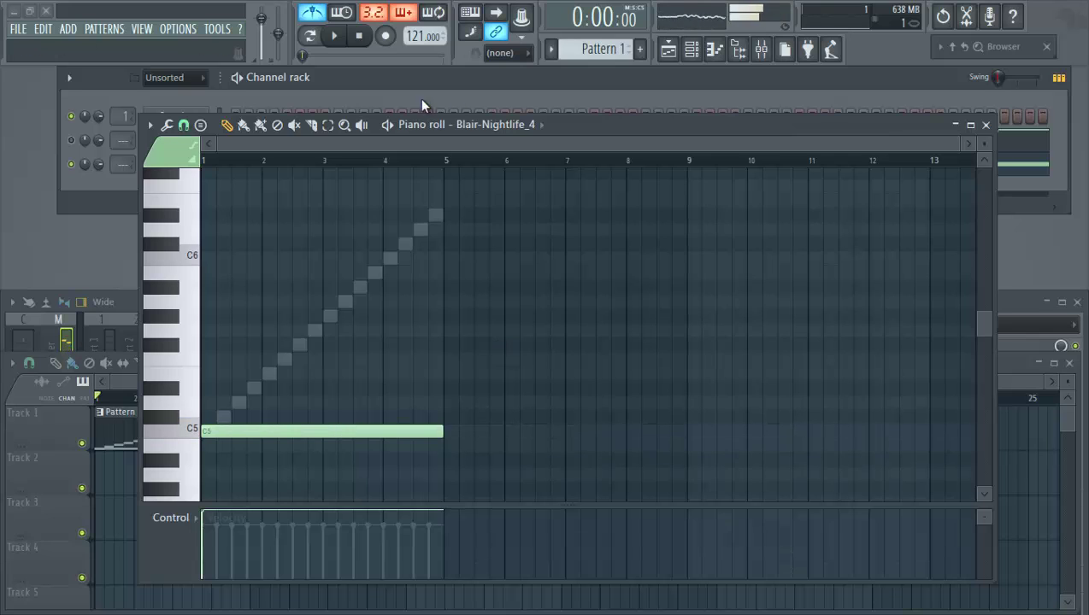
pyautogui.click(986, 125)
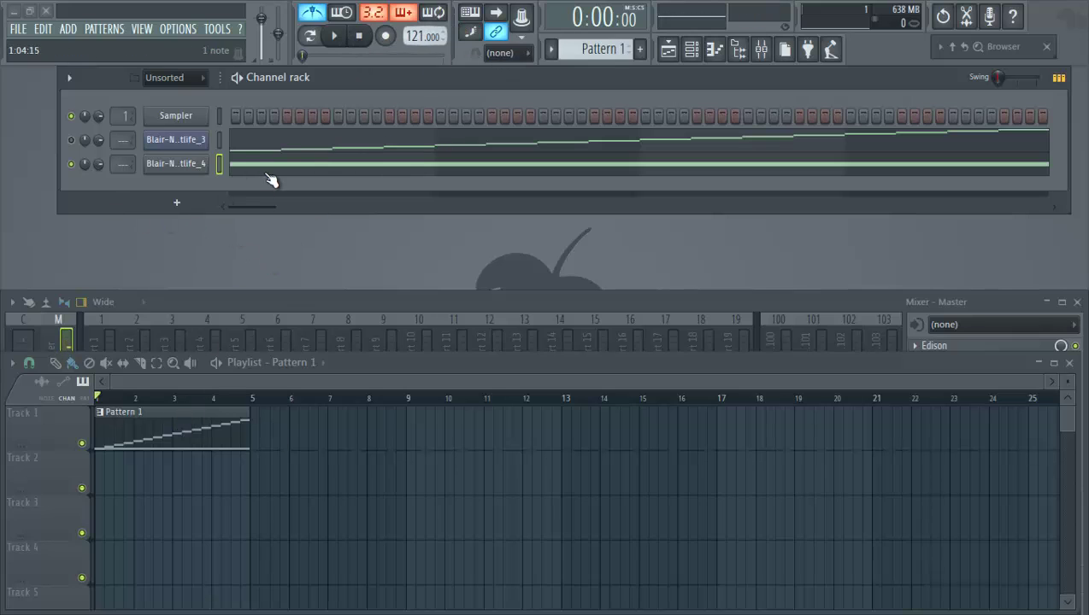
# - Start playback and adjust Blair-Nightlife_4's sample time-stretch knob
pyautogui.click(183, 168)
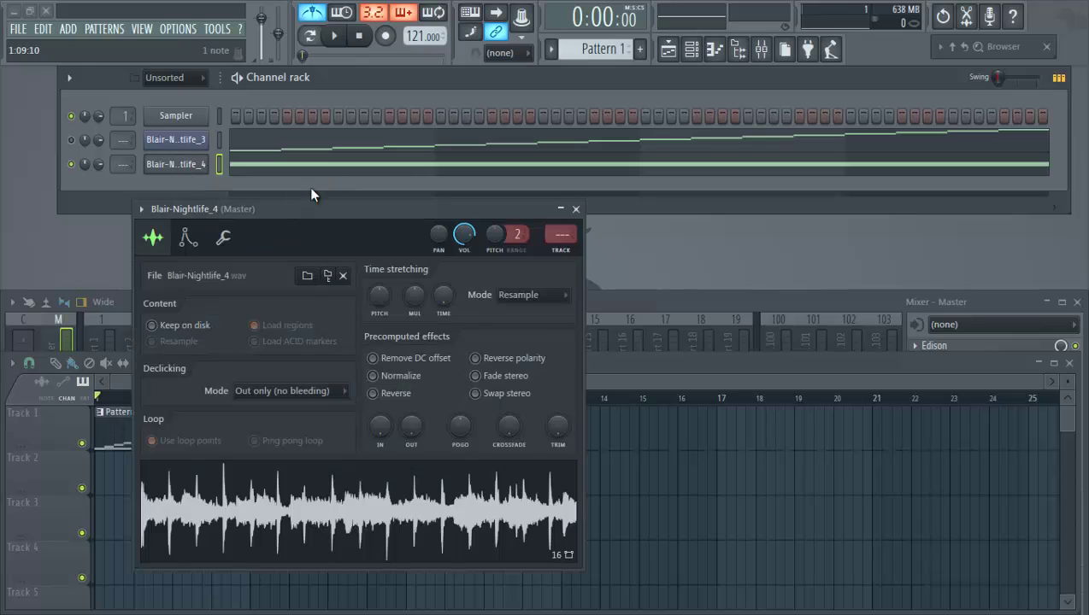
pyautogui.moveTo(394, 211); pyautogui.dragTo(605, 183)
pyautogui.press('space')
pyautogui.press('space')
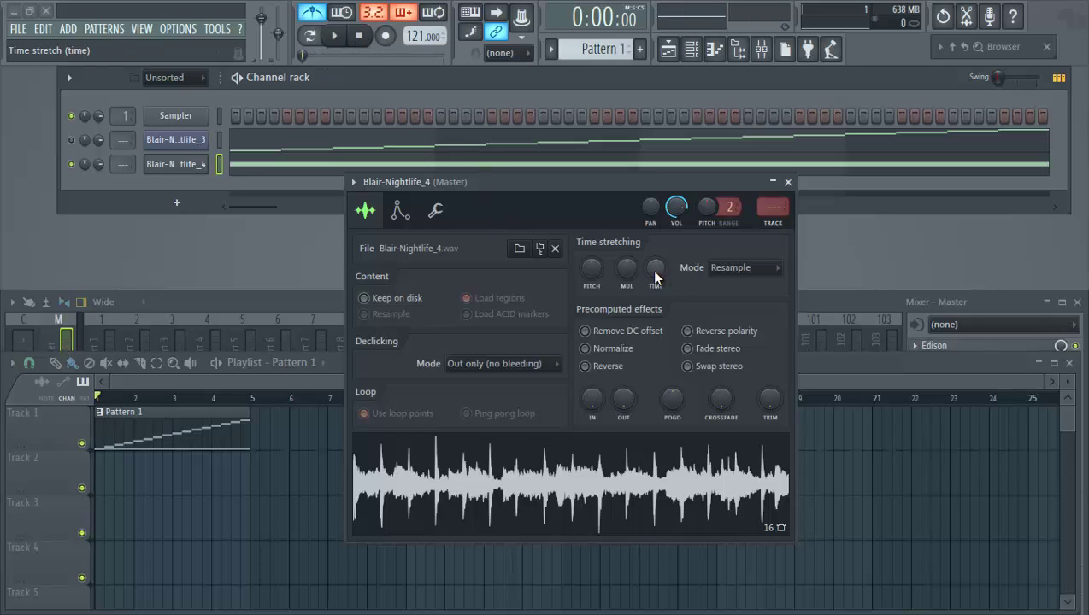
pyautogui.moveTo(654, 277)
pyautogui.mouseDown()
pyautogui.moveTo(647, 142)
pyautogui.moveTo(671, 253)
pyautogui.moveTo(692, 174)
pyautogui.moveTo(665, 147)
pyautogui.moveTo(671, 477)
pyautogui.moveTo(663, 131)
pyautogui.moveTo(724, 279)
pyautogui.moveTo(775, 357)
pyautogui.moveTo(663, 269)
pyautogui.mouseUp()
# - Stretch the sample to the project tempo (2:05:03) and audition the result
pyautogui.rightClick(654, 272)
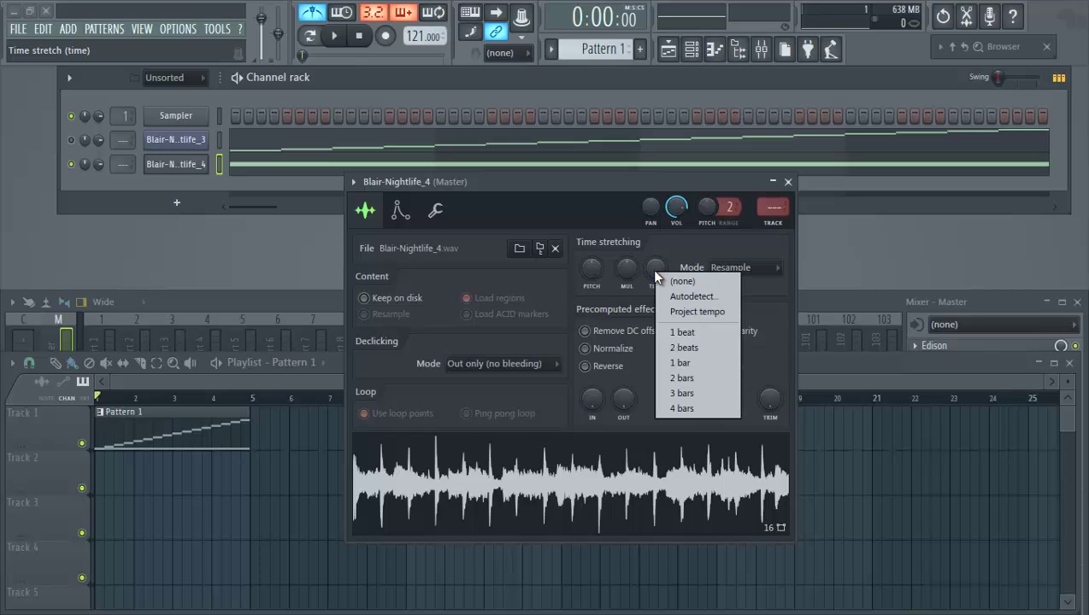
pyautogui.click(708, 315)
pyautogui.click(334, 35)
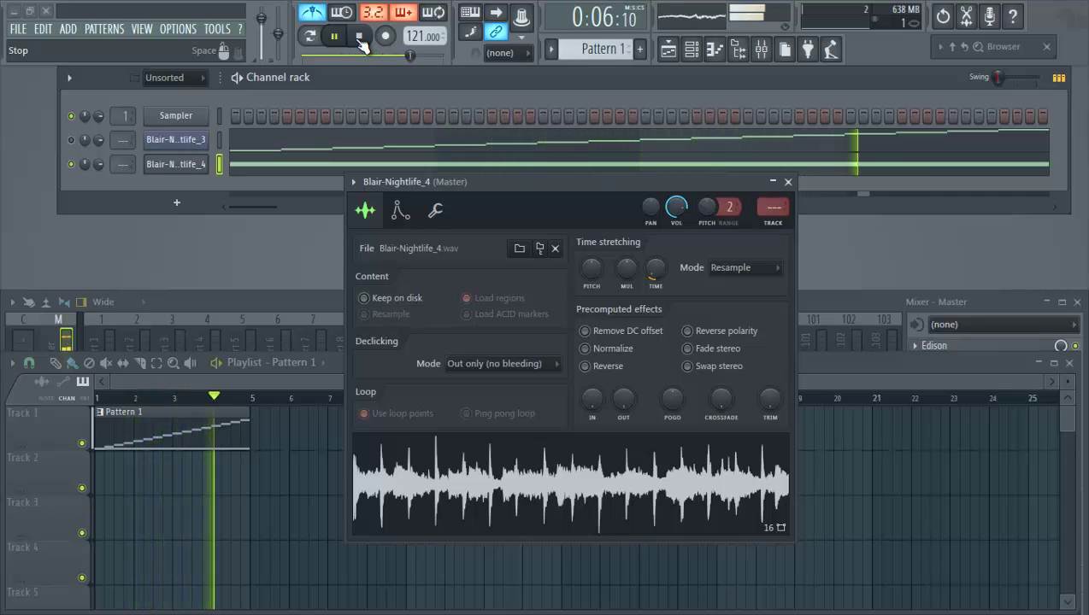
pyautogui.click(362, 41)
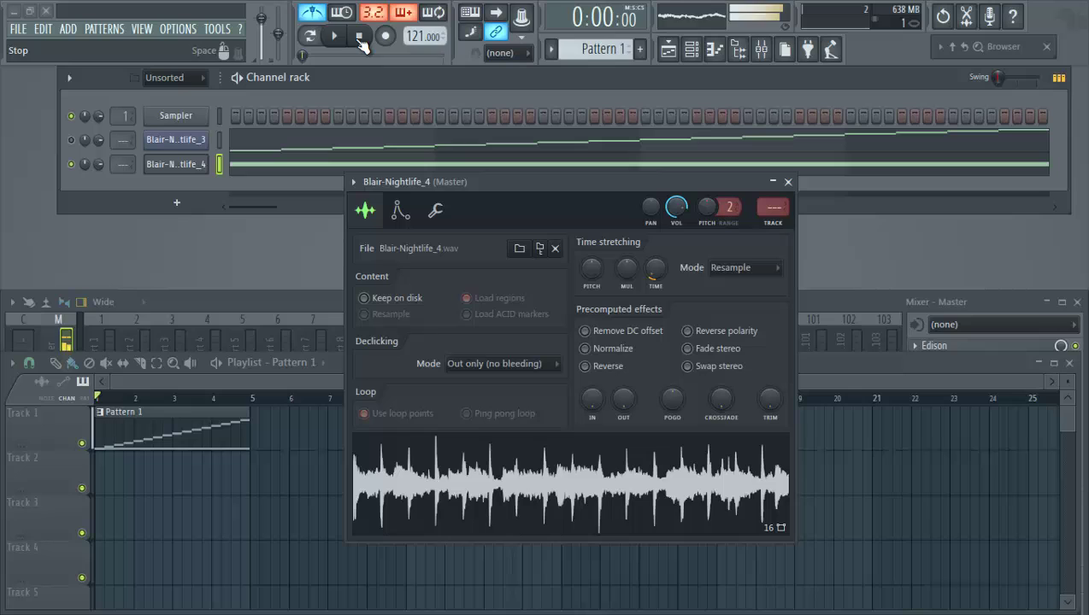
# - Apply a different time-length preset to the sample and audition it
pyautogui.rightClick(656, 269)
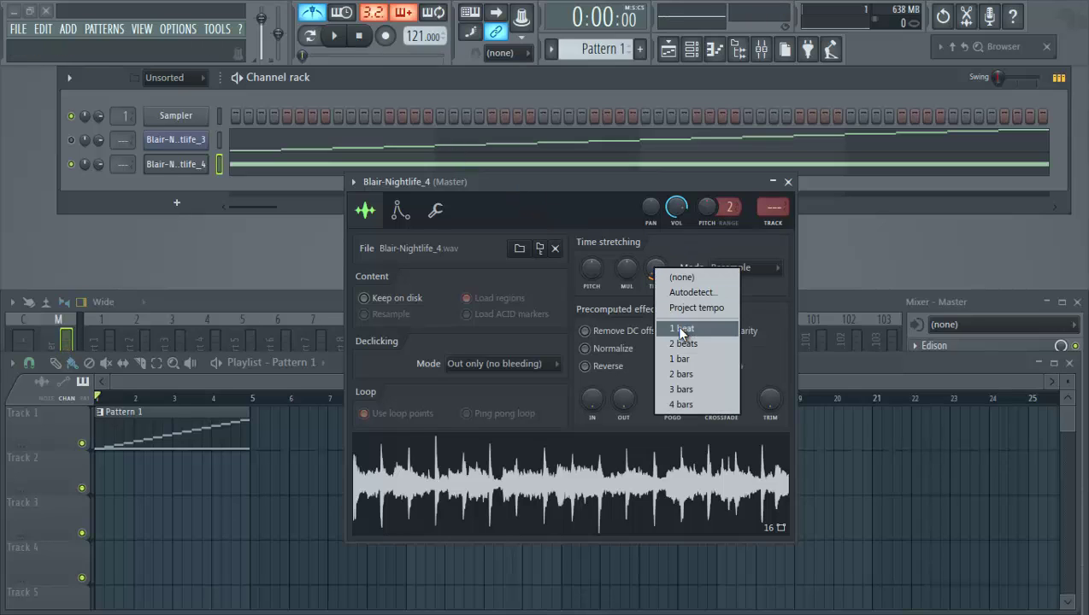
pyautogui.click(700, 392)
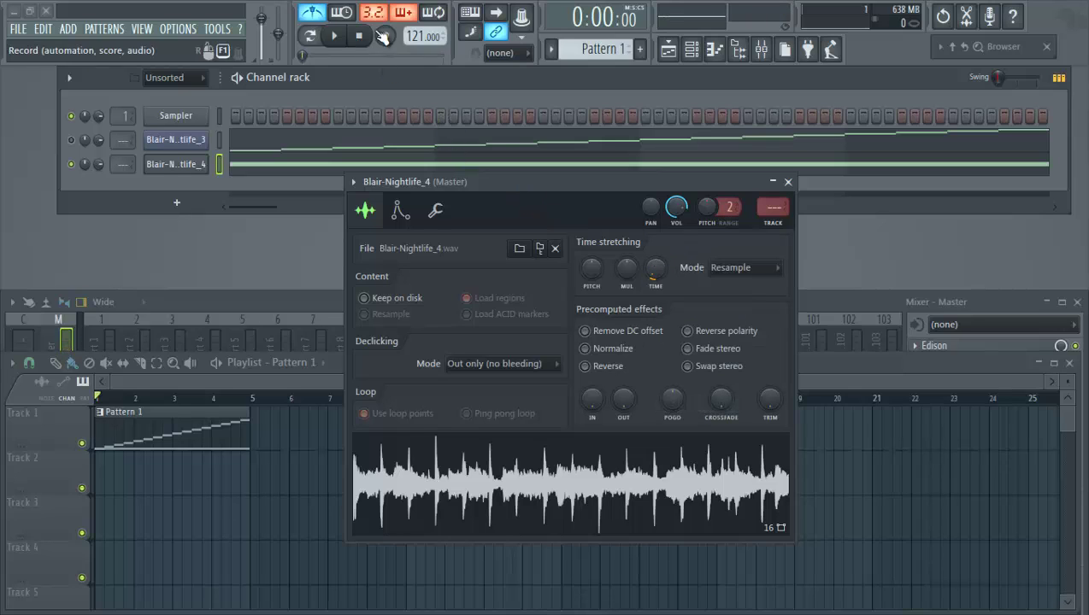
pyautogui.click(340, 36)
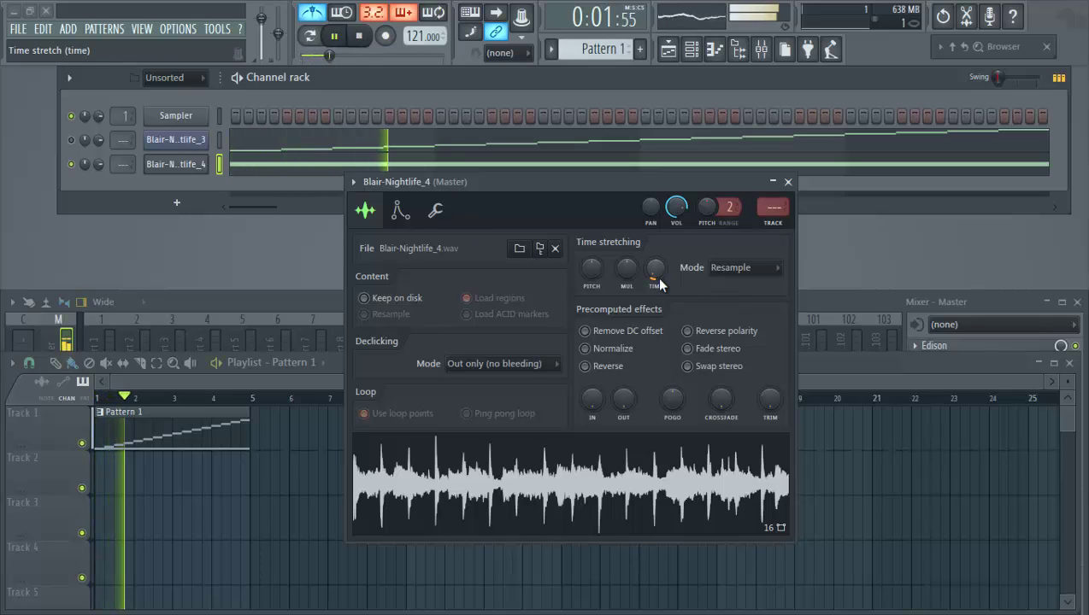
pyautogui.click(729, 268)
pyautogui.click(662, 232)
pyautogui.press('space')
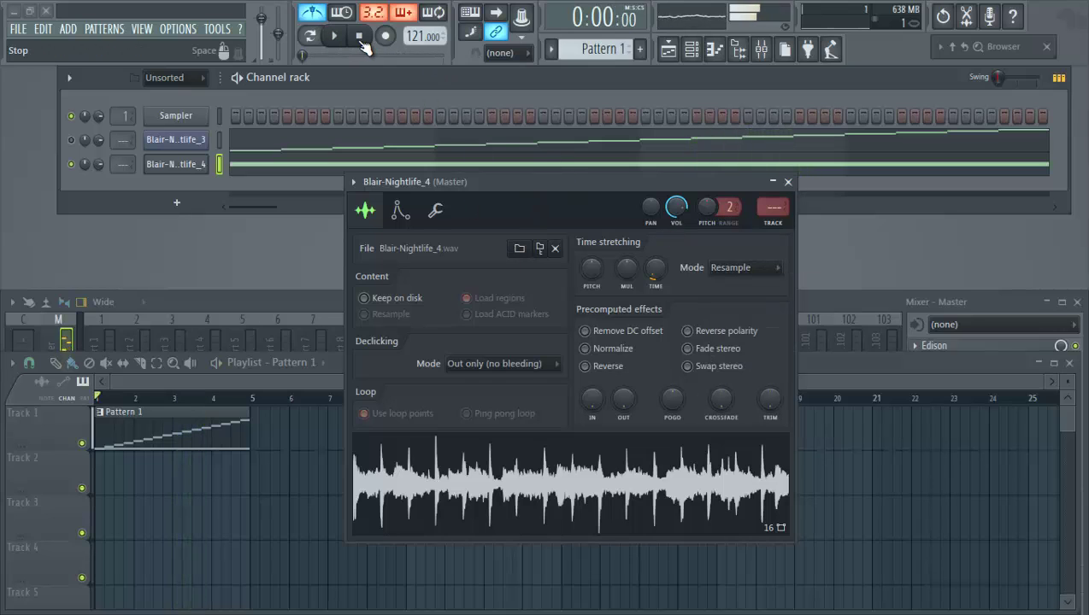
# - Switch the sample's time-stretching mode from Resample to e2 transient and audition it
pyautogui.click(769, 268)
pyautogui.click(792, 314)
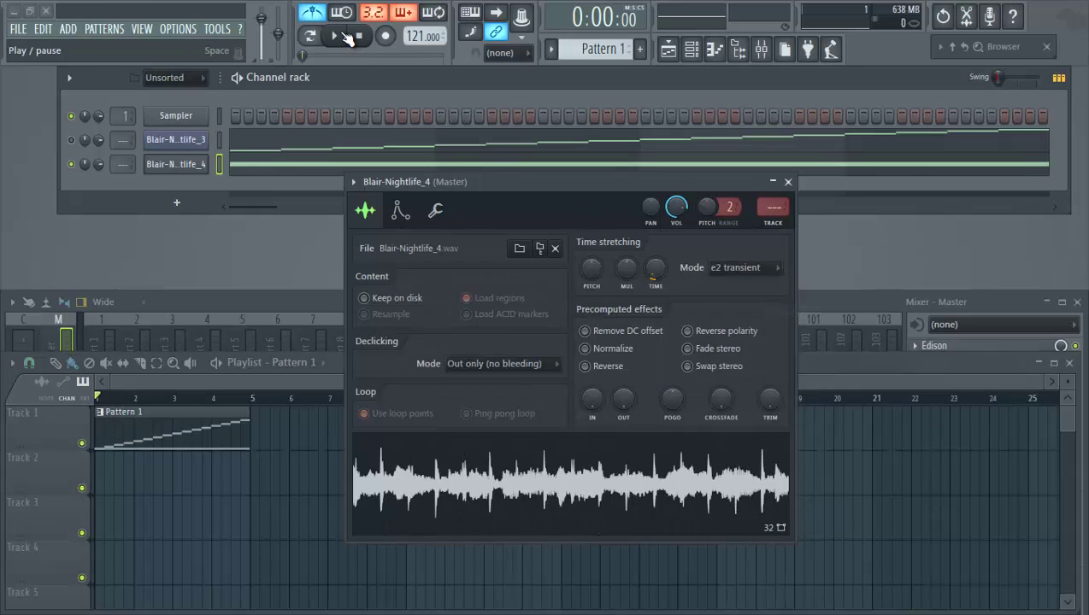
pyautogui.click(336, 35)
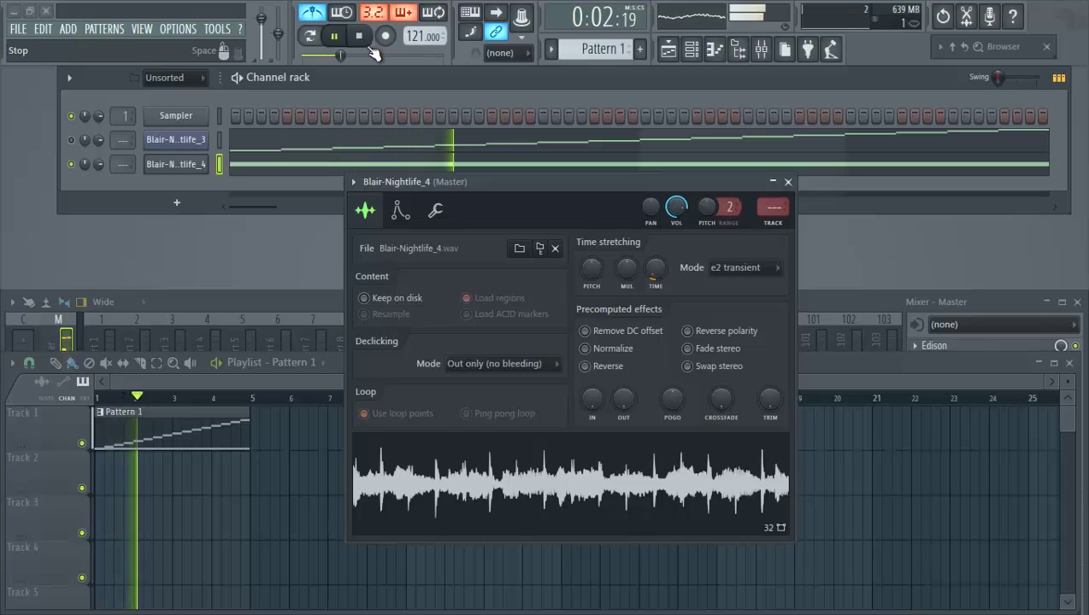
pyautogui.click(360, 37)
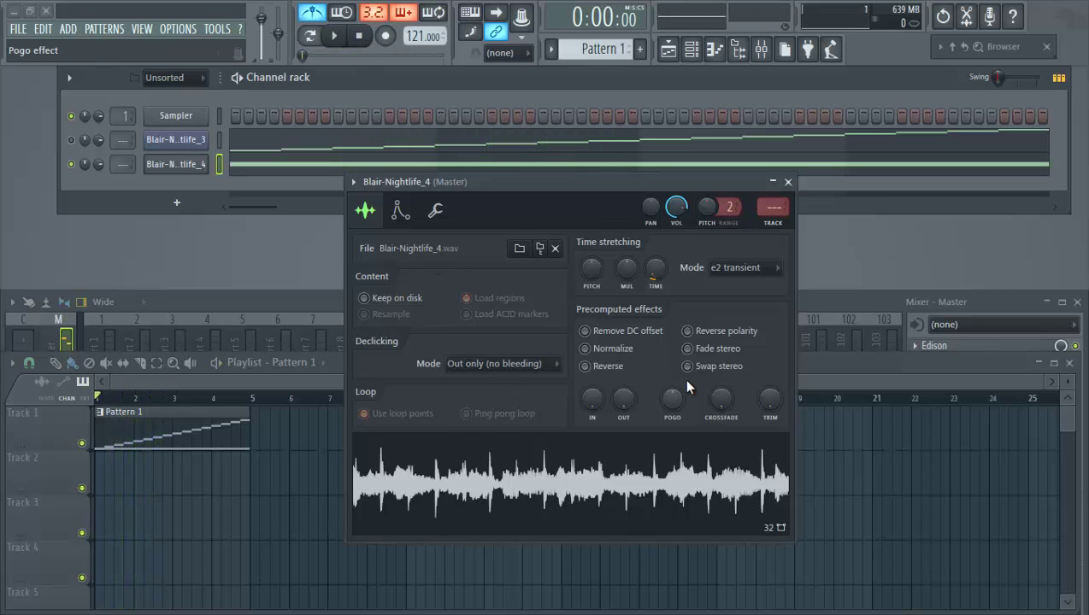
# - Stretch Blair-Nightlife_4 to a preset bar length, audition it, and close its channel settings
pyautogui.rightClick(653, 276)
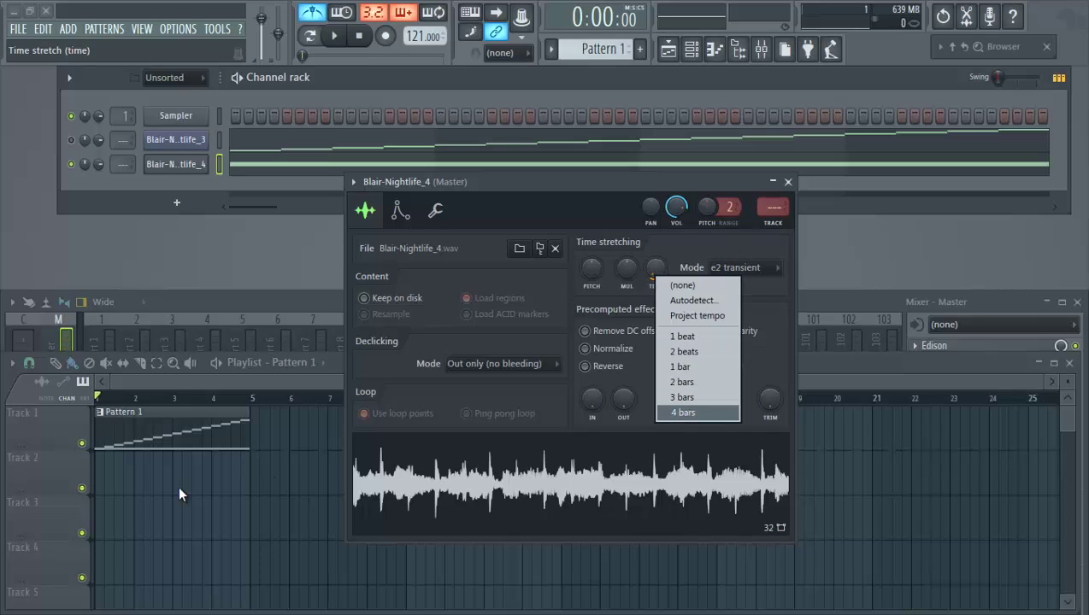
pyautogui.click(703, 380)
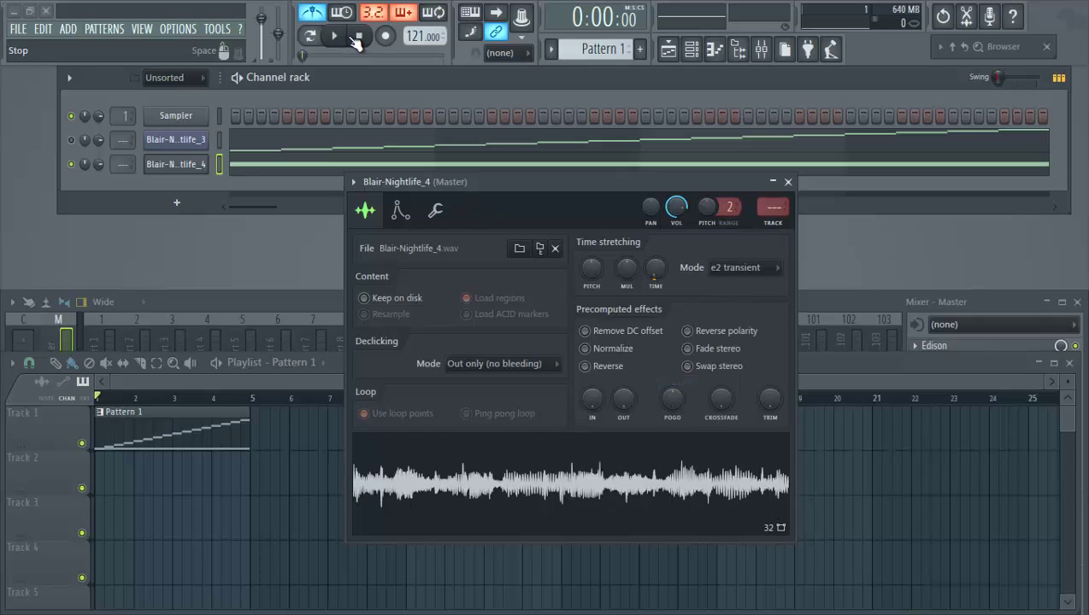
pyautogui.click(335, 35)
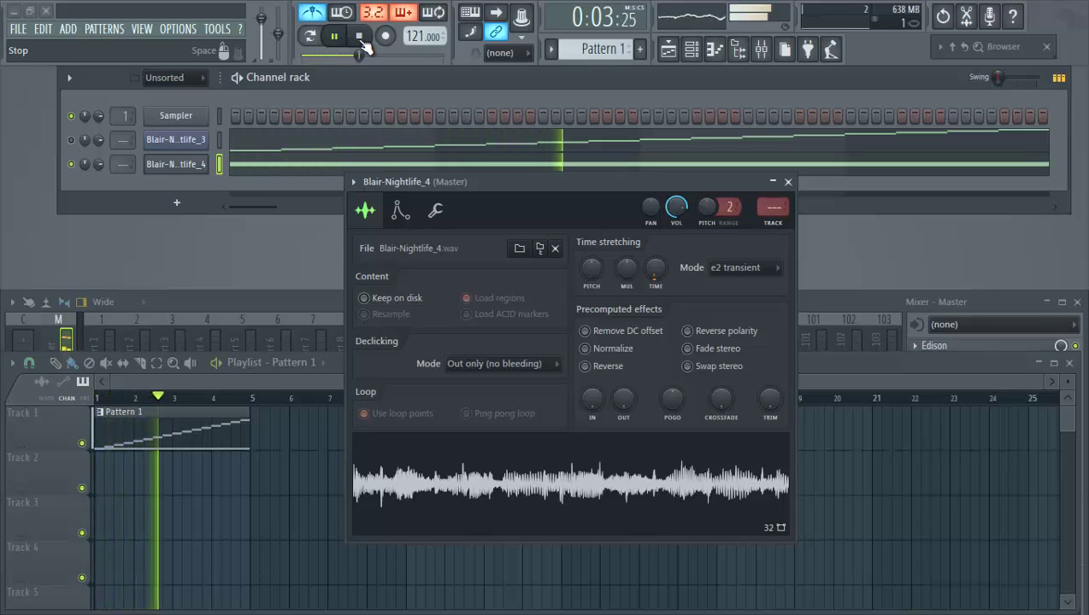
pyautogui.click(360, 36)
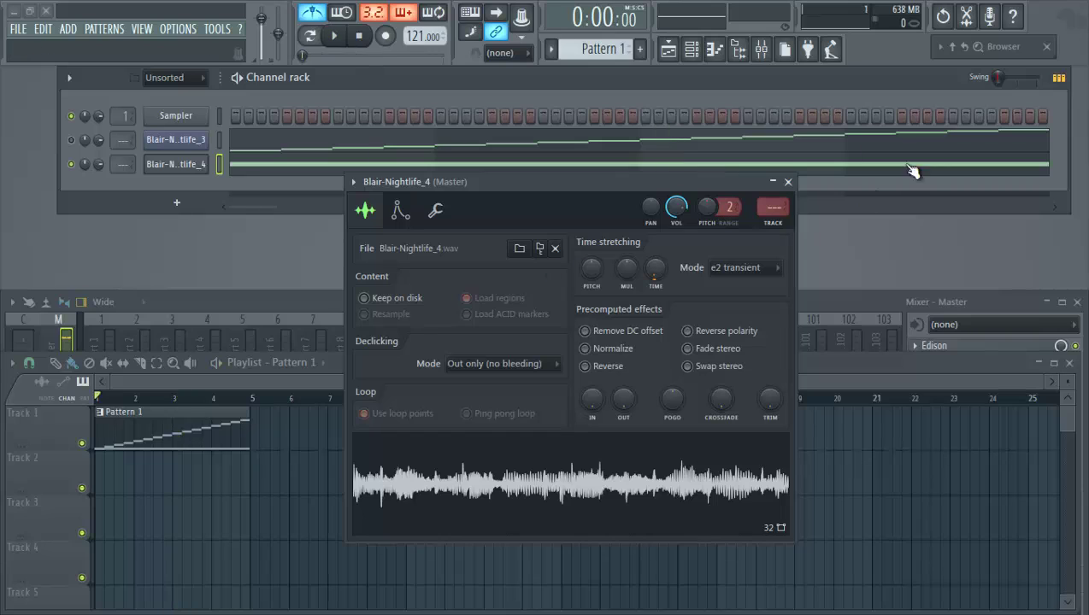
pyautogui.click(787, 183)
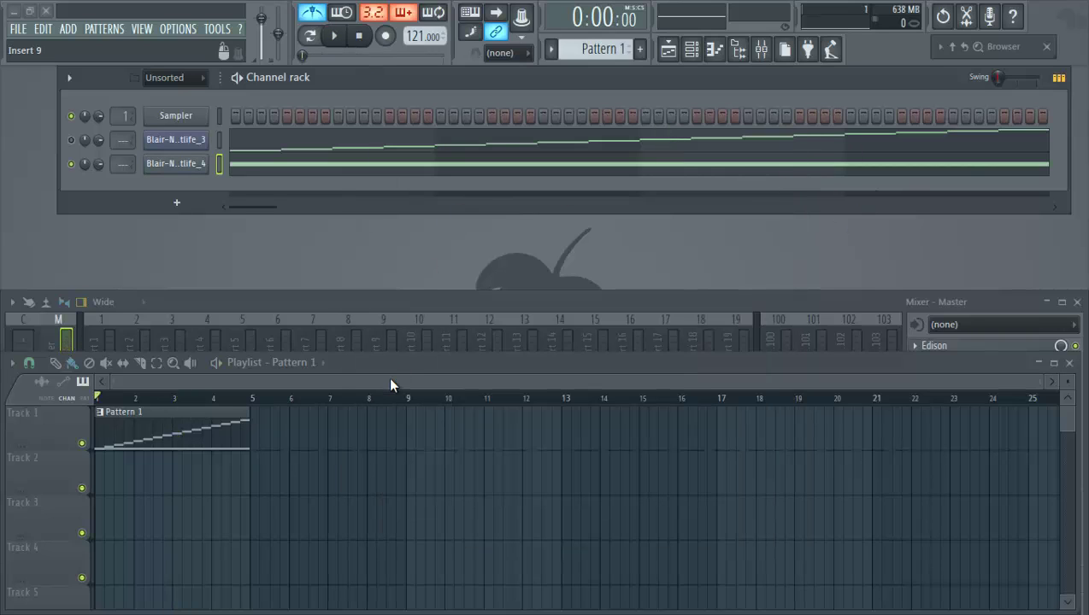